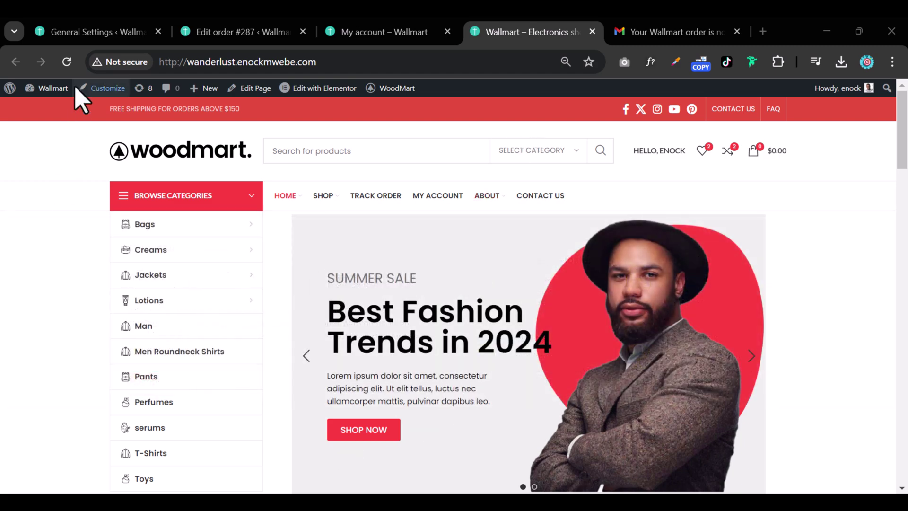
Save a downloaded file and scroll through the opened document
left_click(79, 69)
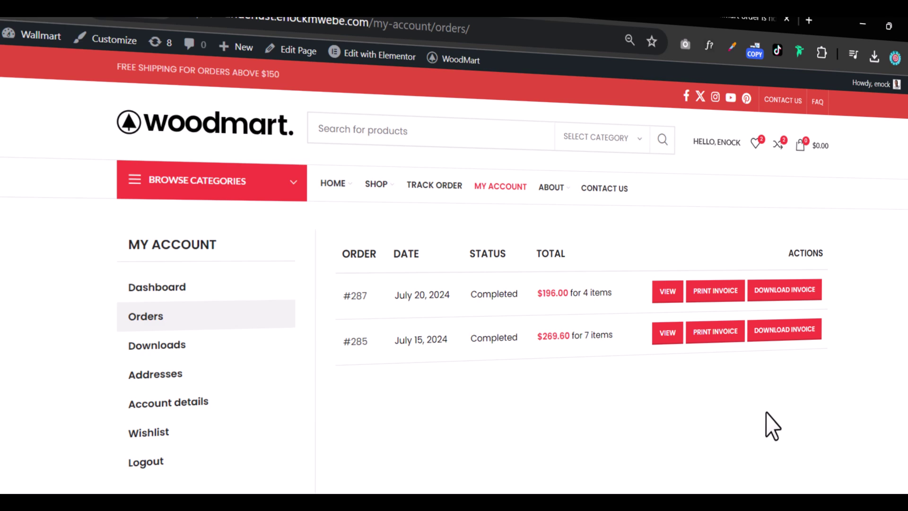
left_click(784, 291)
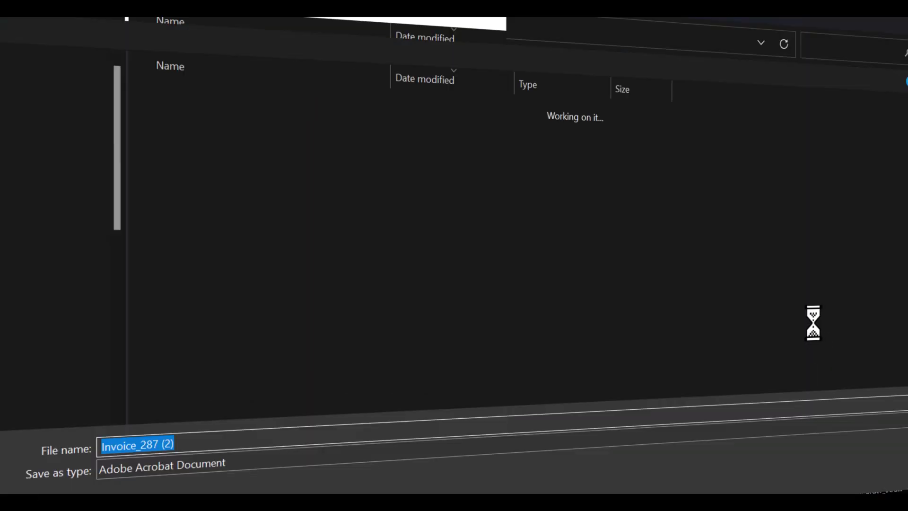
key("Return")
left_click(756, 84)
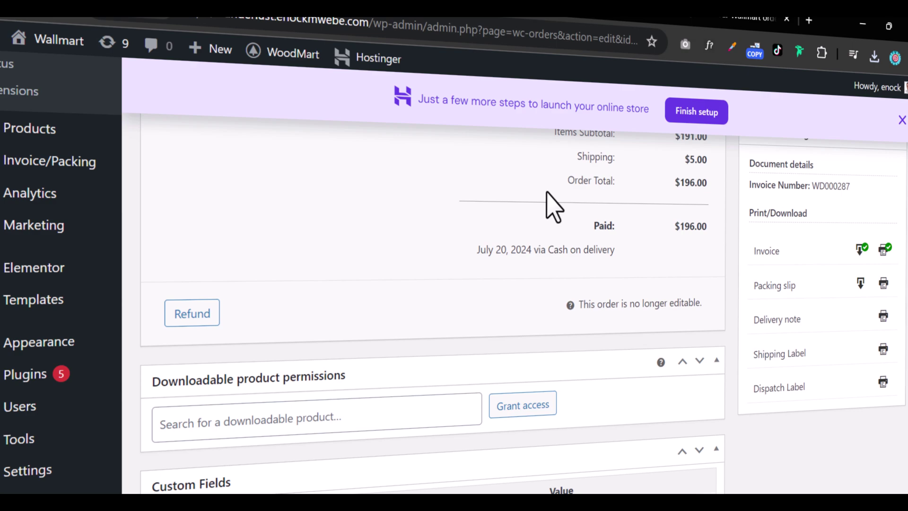
scroll(760, 308, "up", 4)
scroll(817, 335, "down", 4)
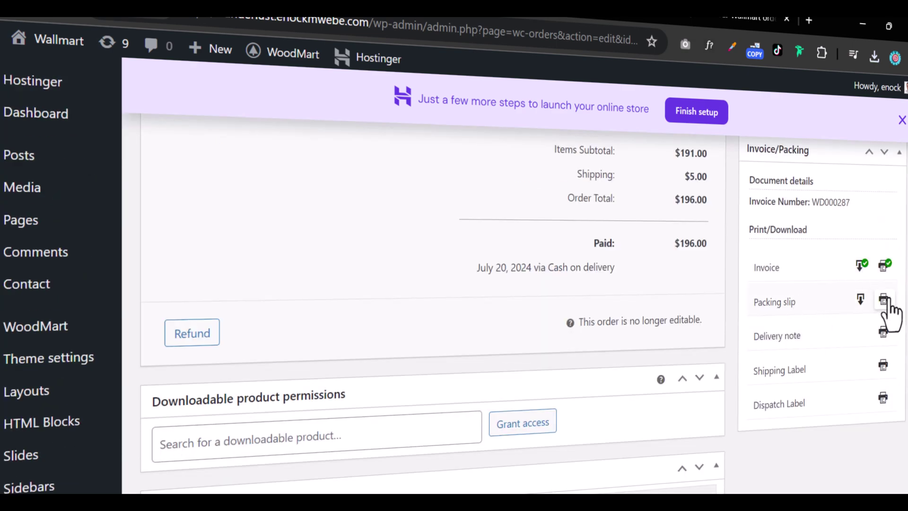
scroll(810, 402, "up", 3)
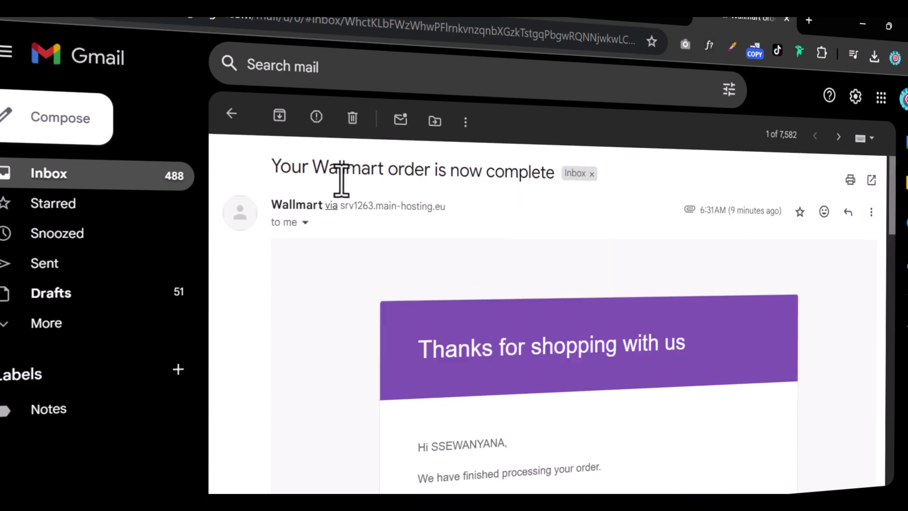
scroll(568, 374, "down", 5)
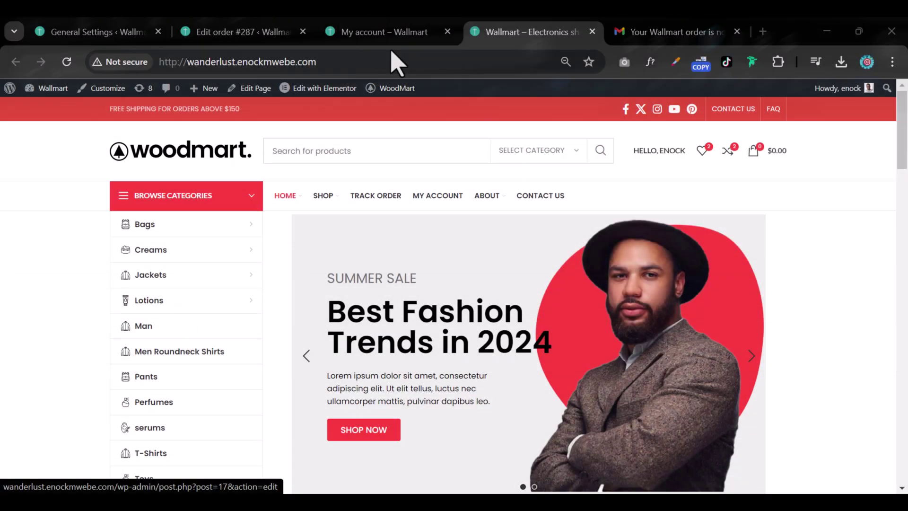
Download order #287's invoice from My account, keep it, and open the PDF
left_click(386, 32)
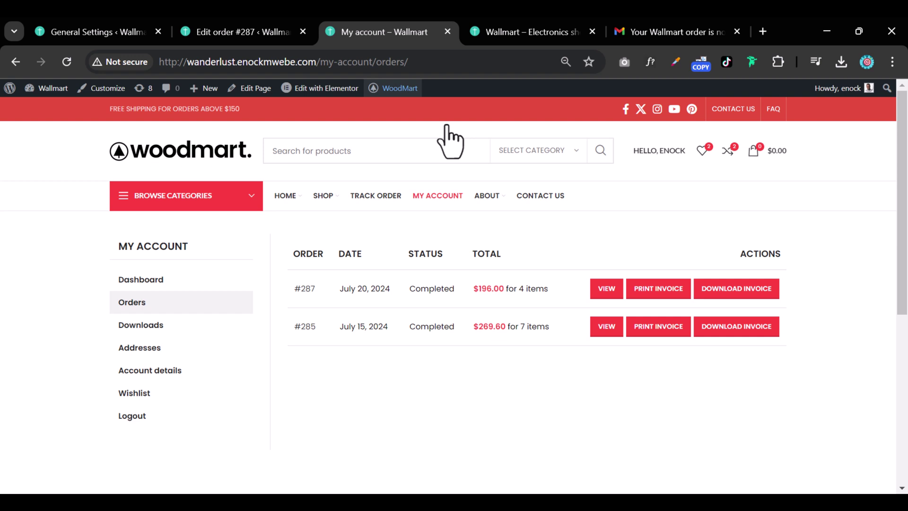
mouse_move(487, 195)
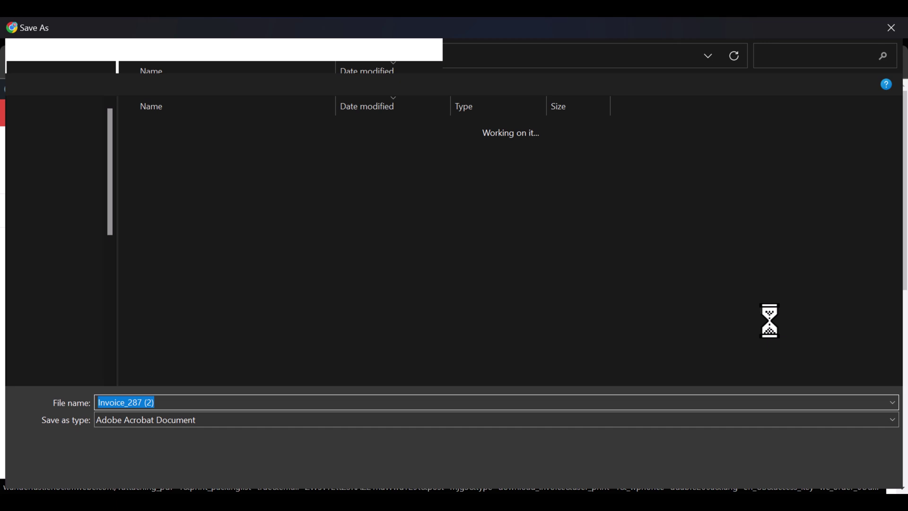
left_click(784, 471)
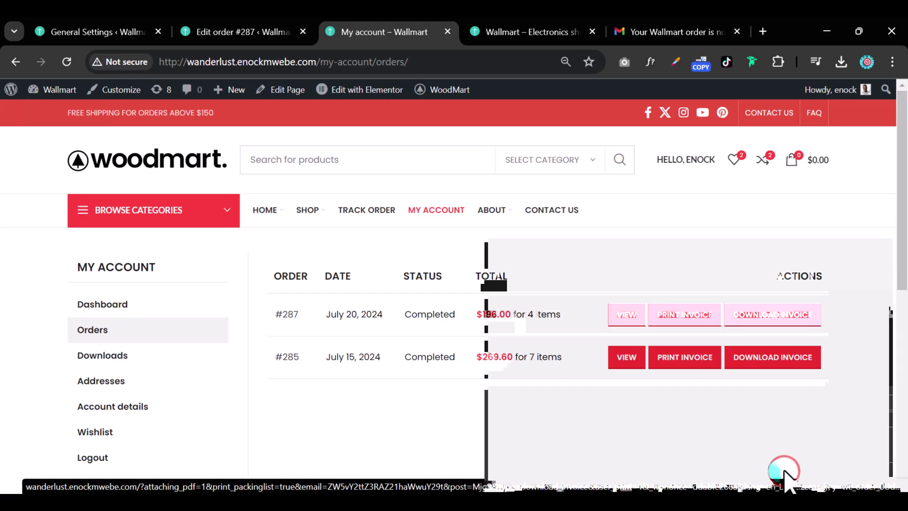
left_click(786, 99)
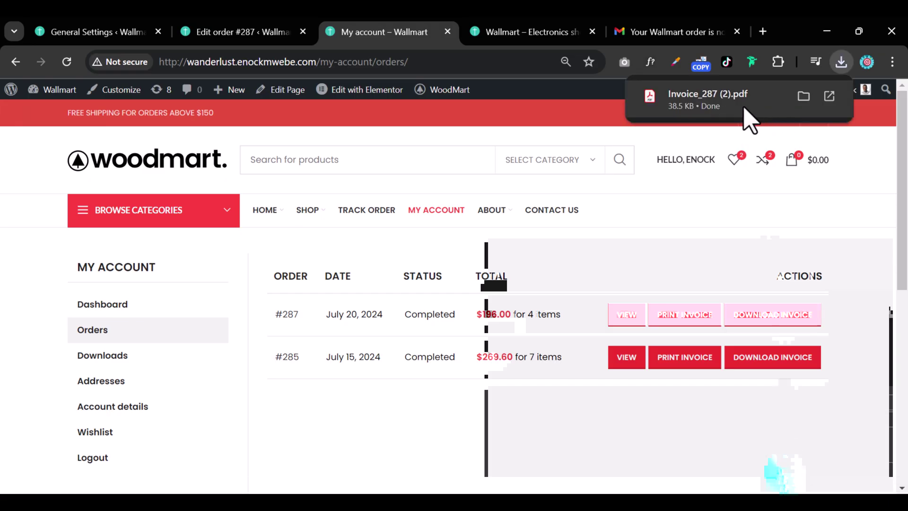
left_click(744, 108)
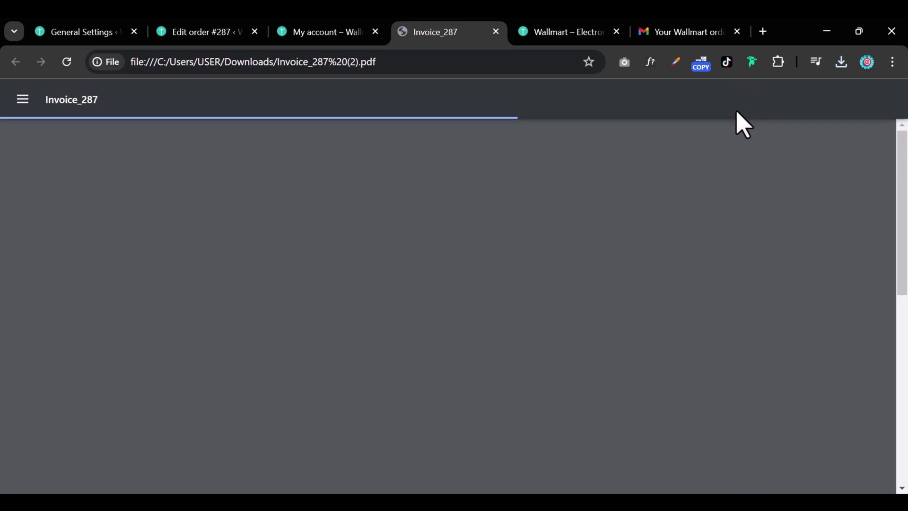
scroll(547, 252, "down", 5)
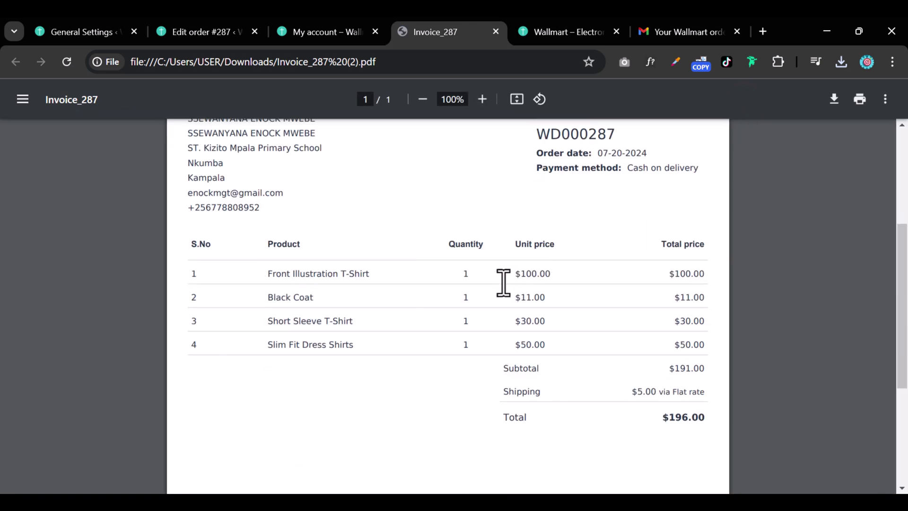
scroll(503, 283, "up", 3)
Review the Invoice/Packing options on the Edit order #287 admin page
key("ctrl+2")
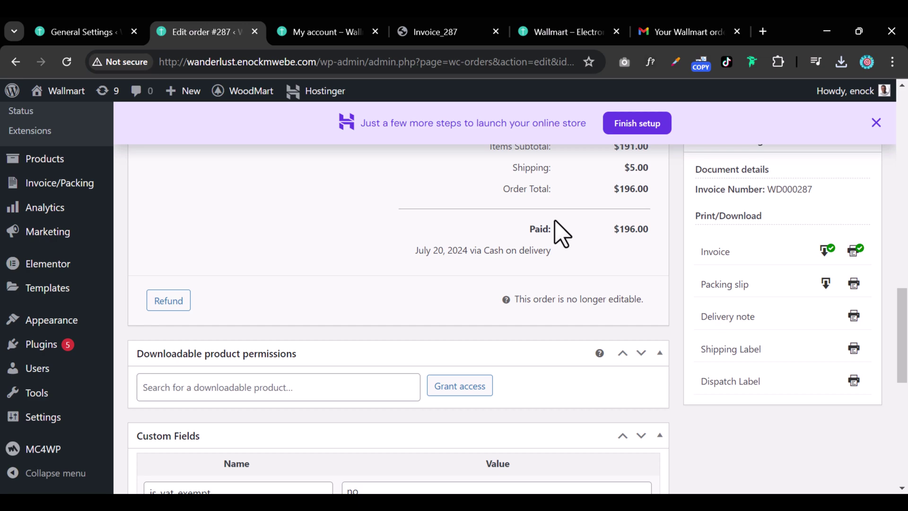
scroll(715, 326, "up", 15)
scroll(713, 328, "down", 5)
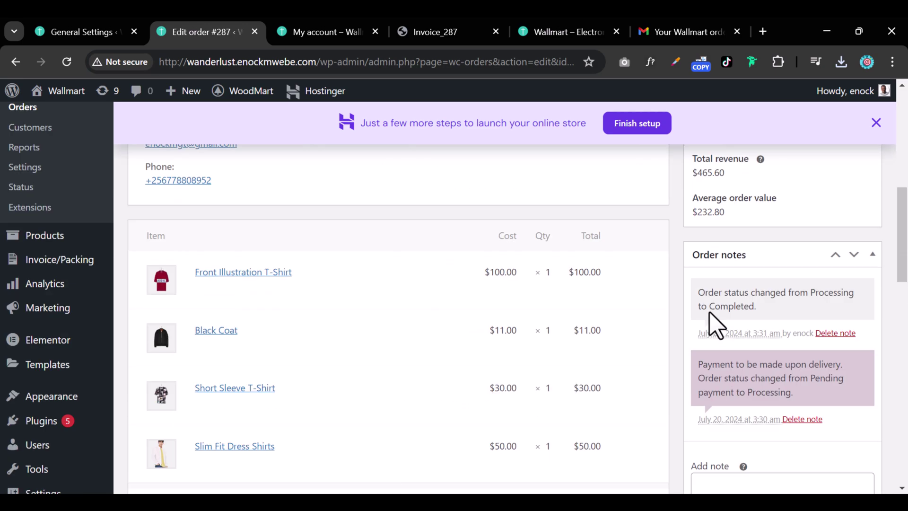
scroll(715, 326, "down", 10)
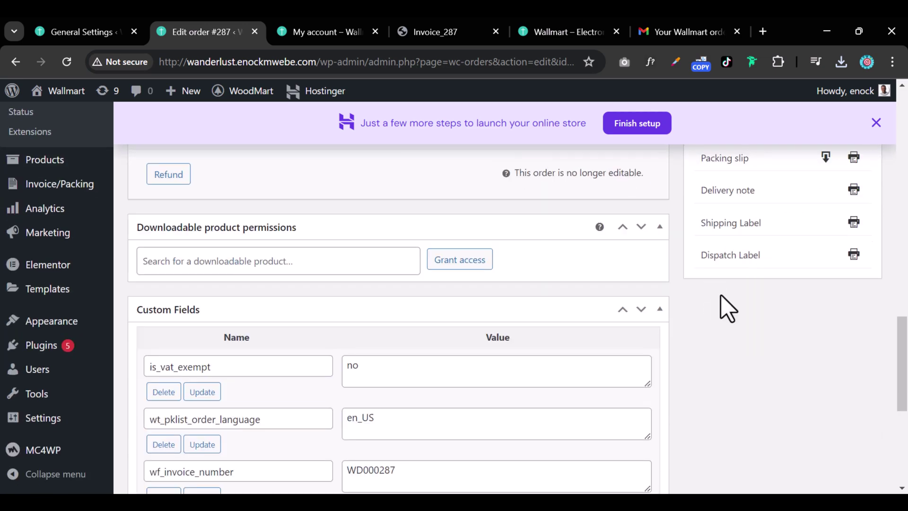
scroll(728, 310, "up", 3)
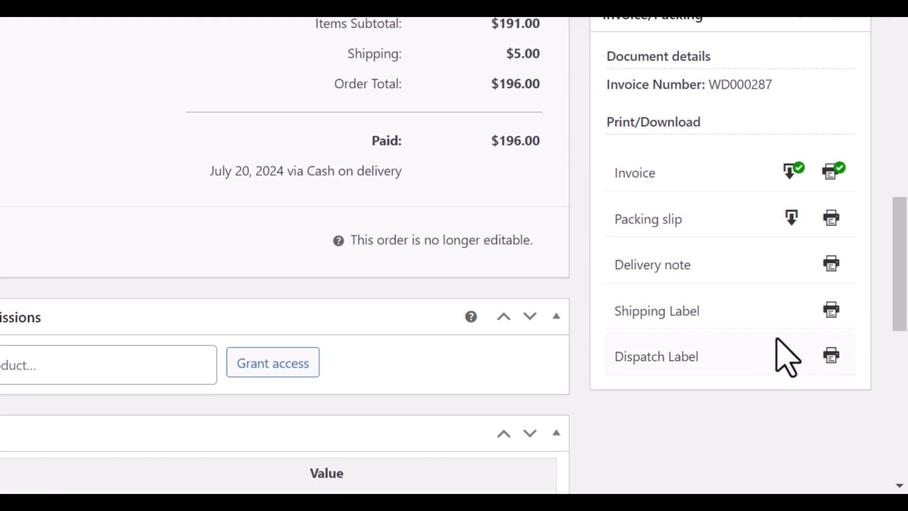
scroll(708, 358, "up", 4)
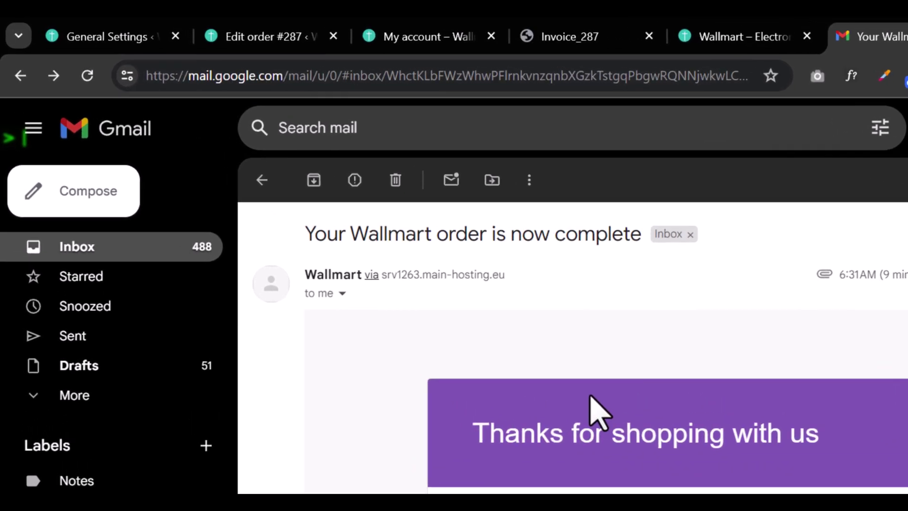
Preview the email's Invoice_287.pdf attachment, which shows a $196.00 total
scroll(679, 477, "down", 10)
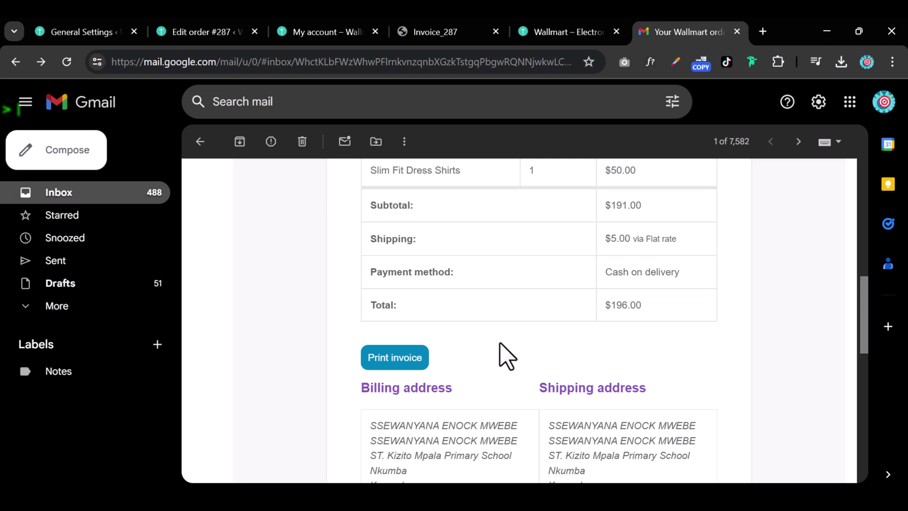
scroll(506, 356, "down", 10)
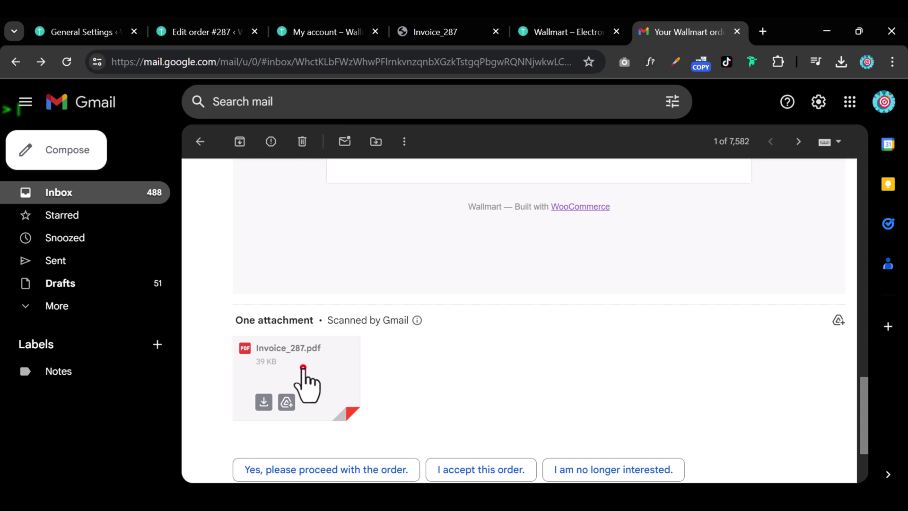
left_click(303, 368)
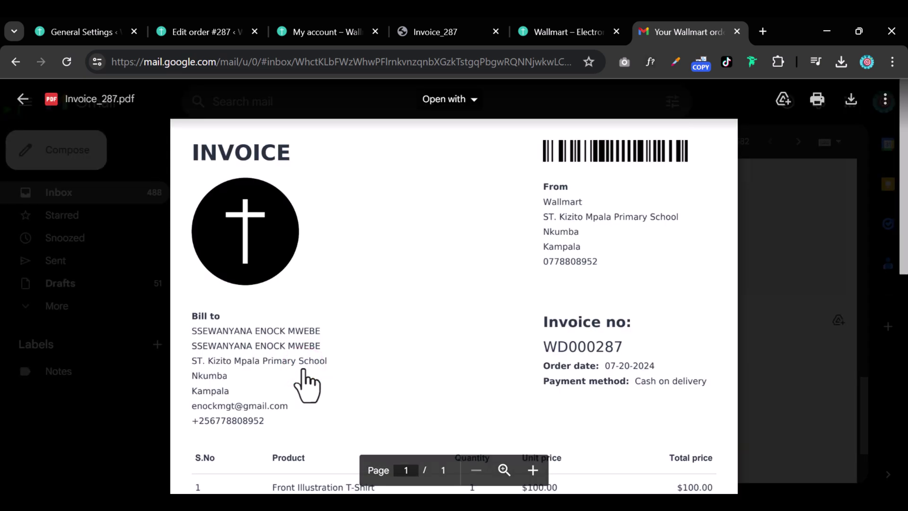
scroll(379, 248, "down", 5)
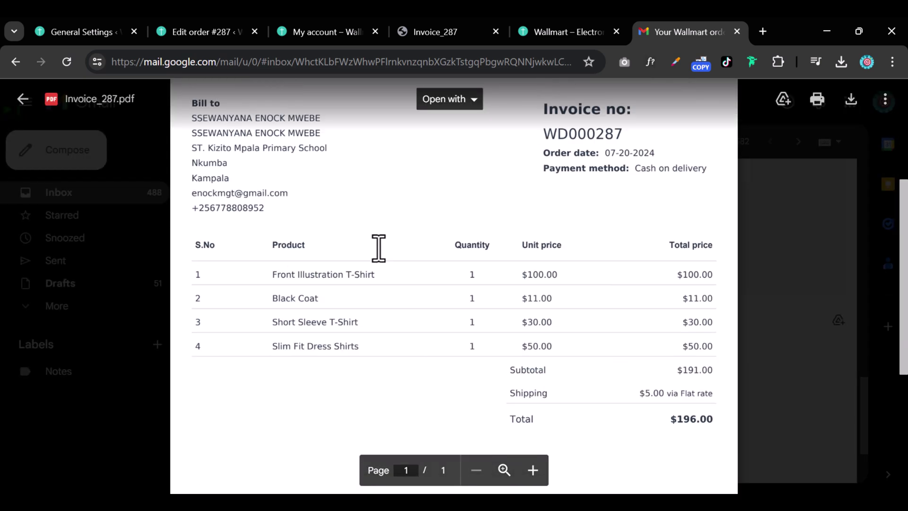
scroll(379, 247, "down", 3)
Return to the Wallmart storefront home page and scroll through it
key("ctrl+shift+Tab")
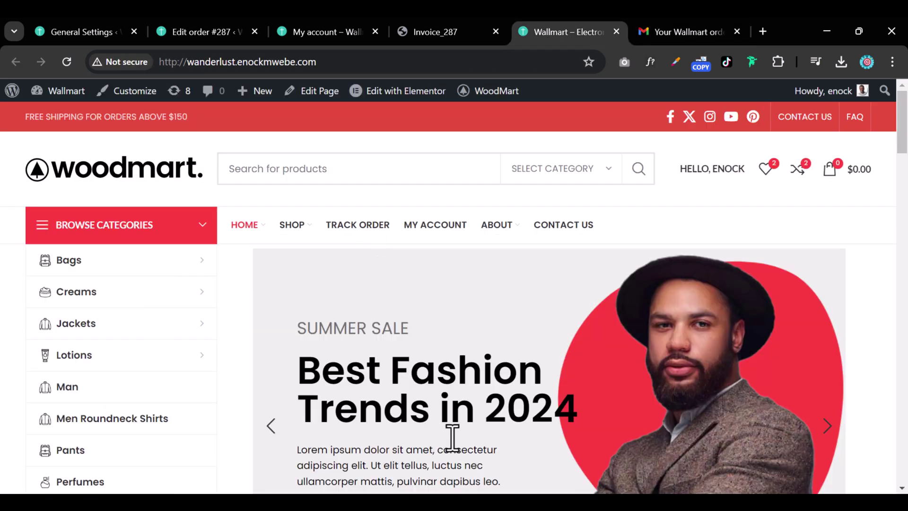
scroll(479, 348, "down", 5)
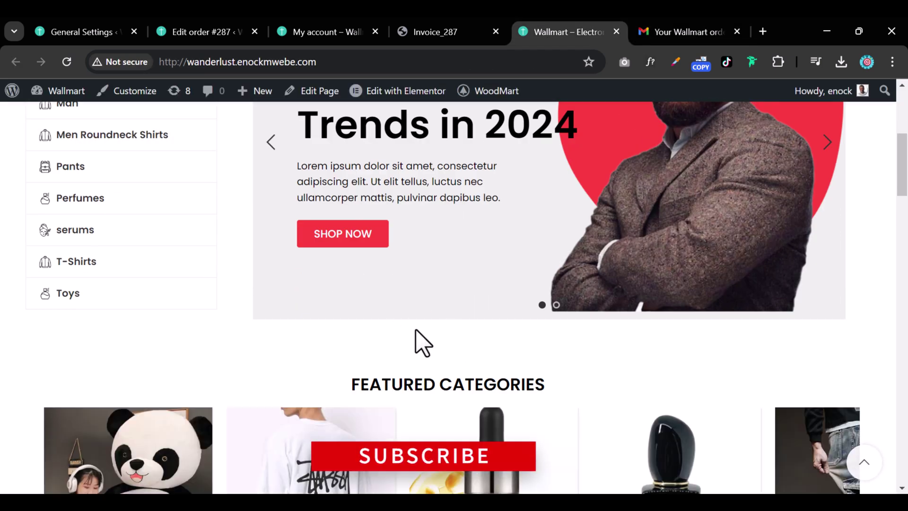
scroll(476, 350, "up", 5)
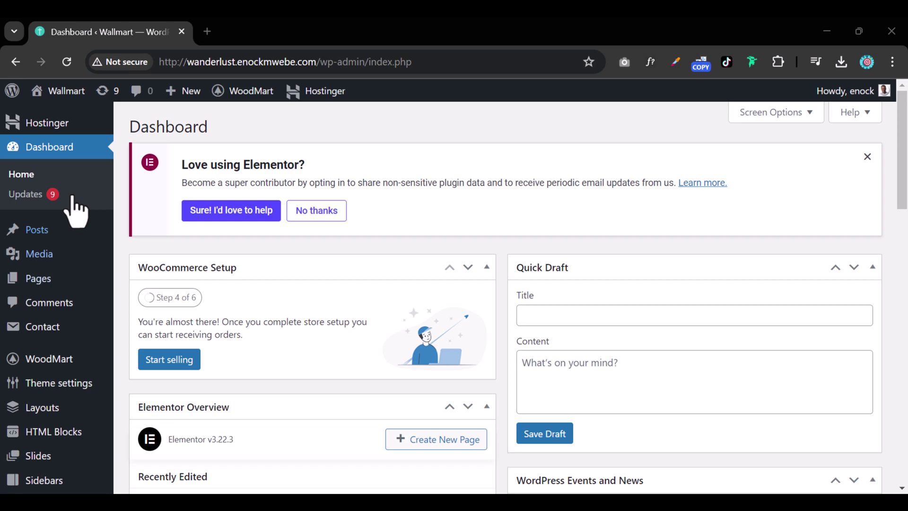
Search Plugins > Add New for 'woocommerce pdf'
scroll(71, 209, "down", 10)
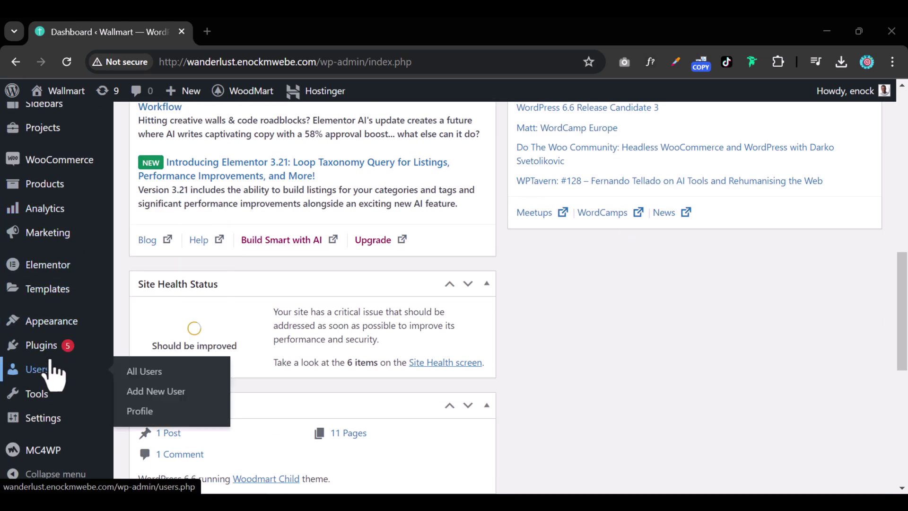
mouse_move(52, 355)
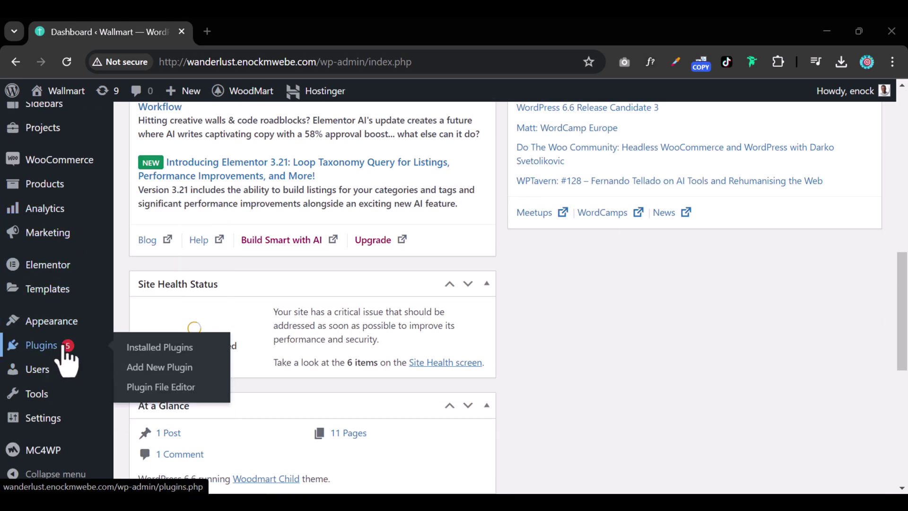
left_click(179, 367)
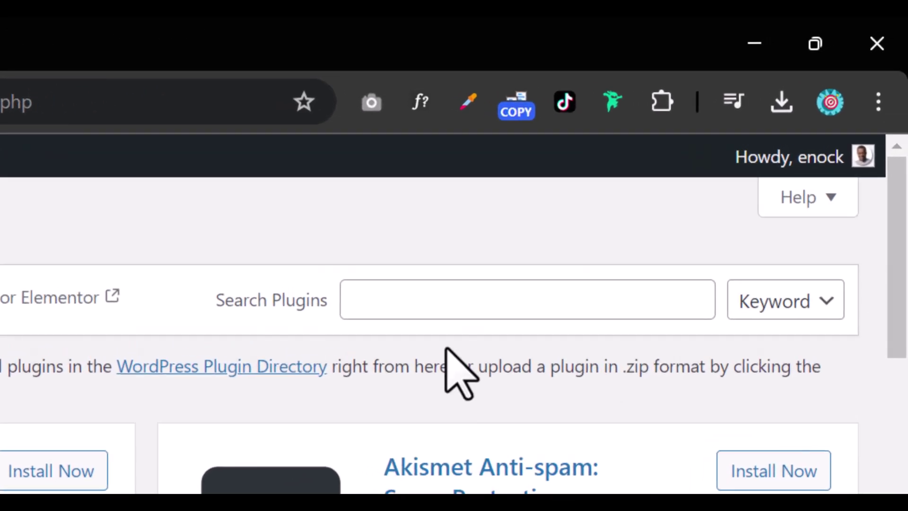
key("ctrl+minus")
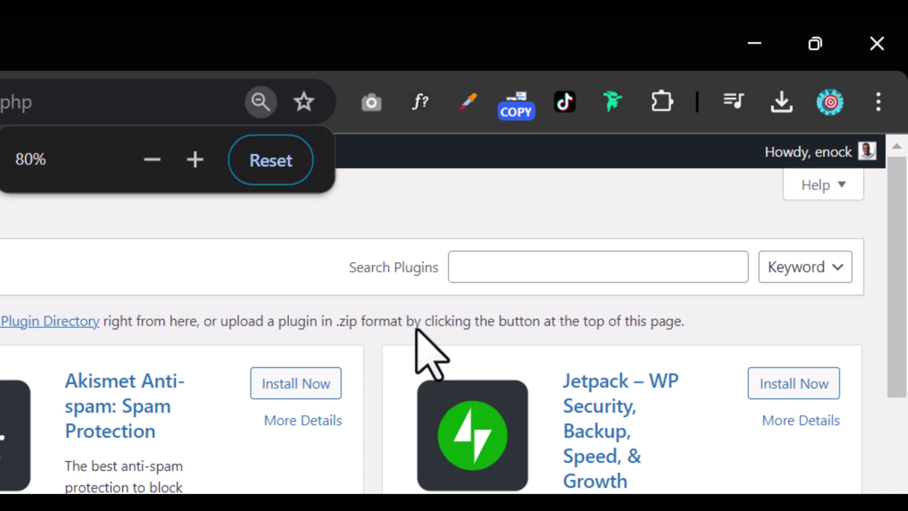
left_click(513, 266)
key("ctrl+0")
left_click(500, 293)
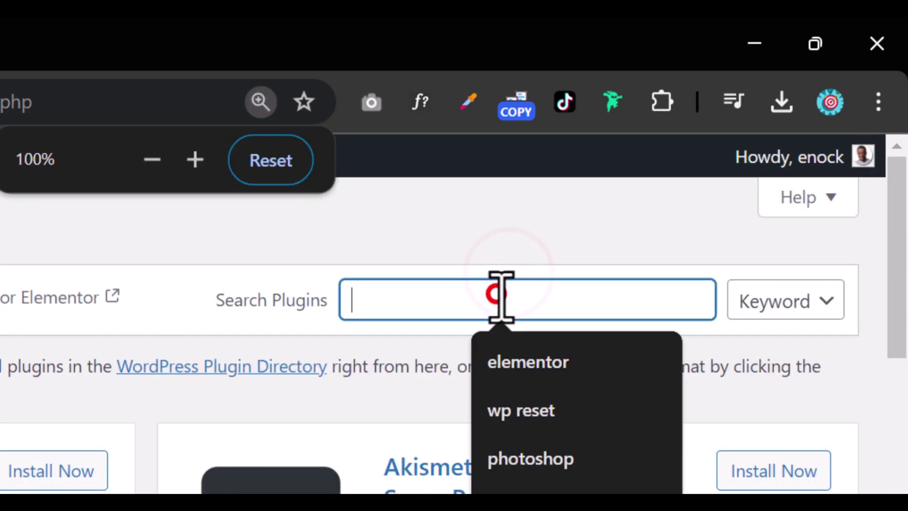
type("woocomm")
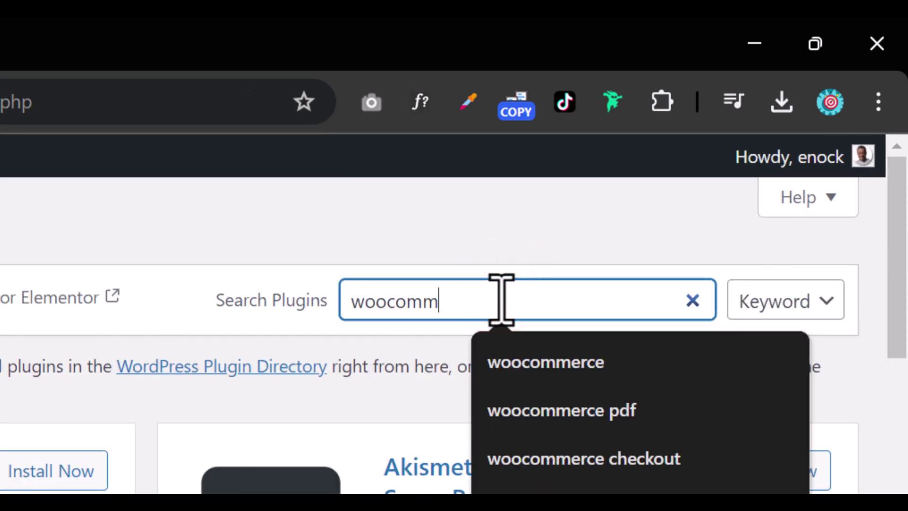
type("erce pd")
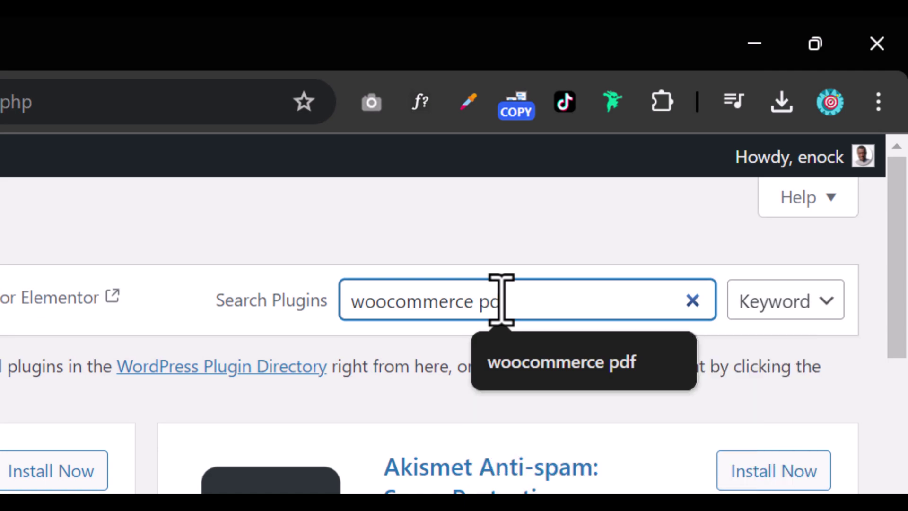
type("f")
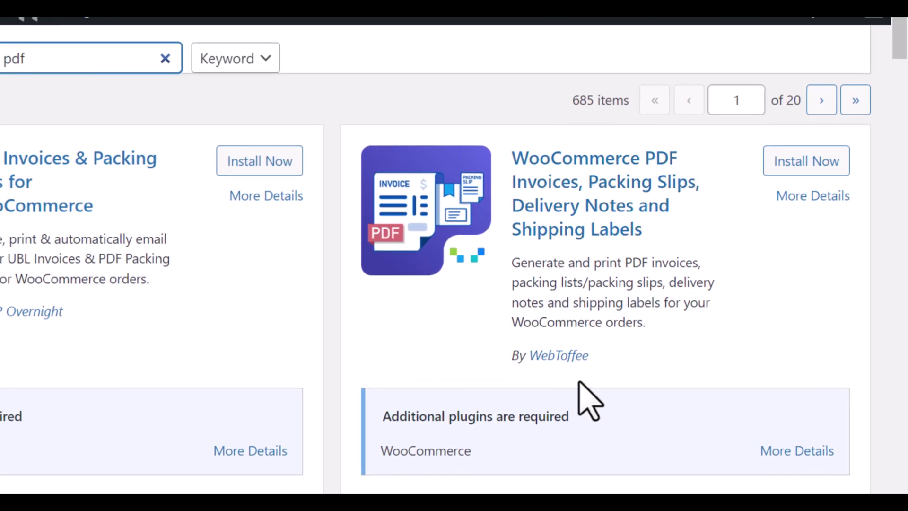
Install and activate WebToffee's PDF Invoices, Packing Slips, Delivery Notes and Shipping Labels plugin
scroll(591, 398, "down", 2)
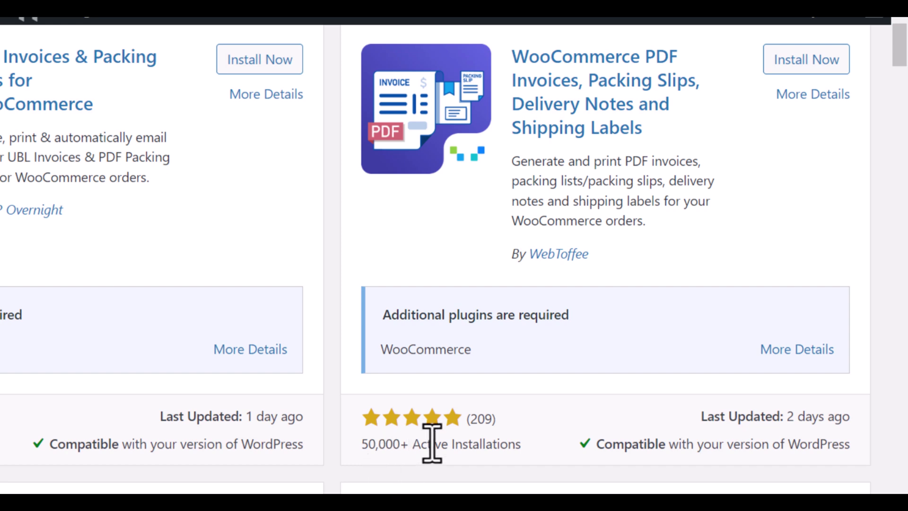
scroll(572, 378, "up", 4)
left_click(811, 263)
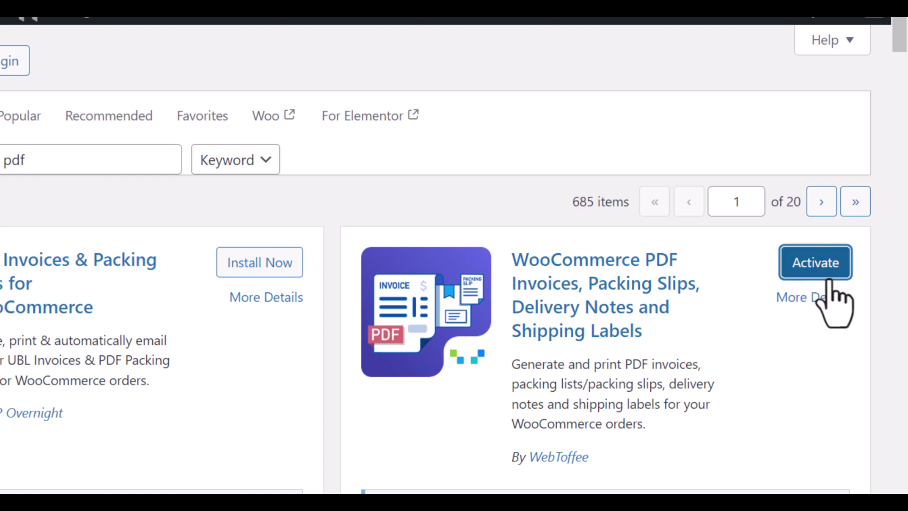
left_click(818, 267)
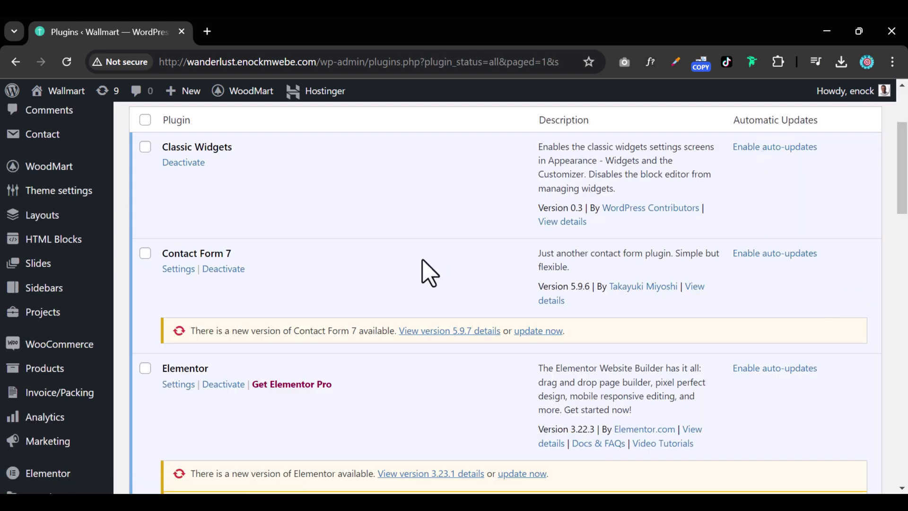
Enter the shop name Wanerlust and the first address line in the setup wizard
scroll(434, 250, "down", 2)
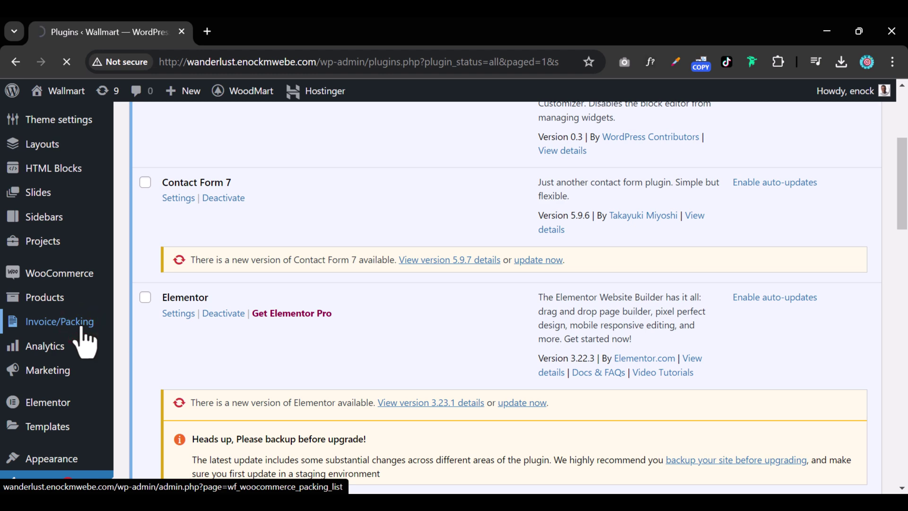
scroll(500, 309, "down", 3)
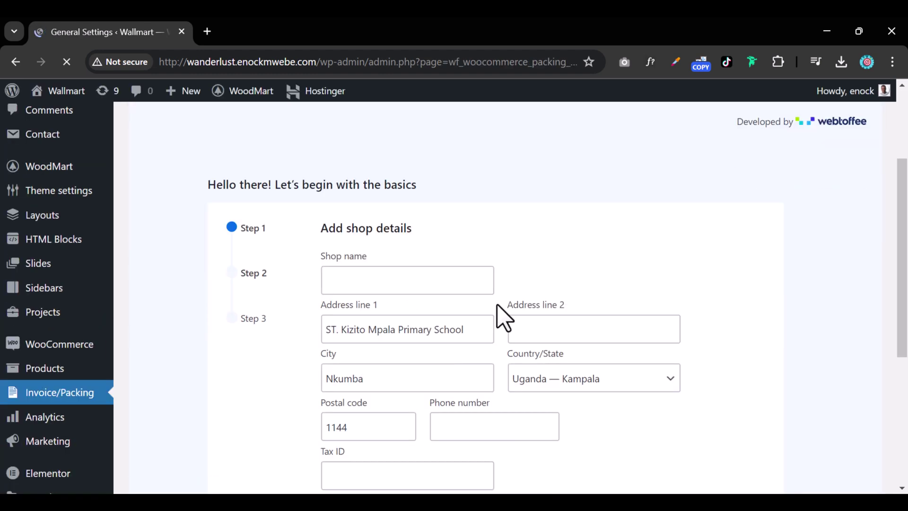
left_click(369, 282)
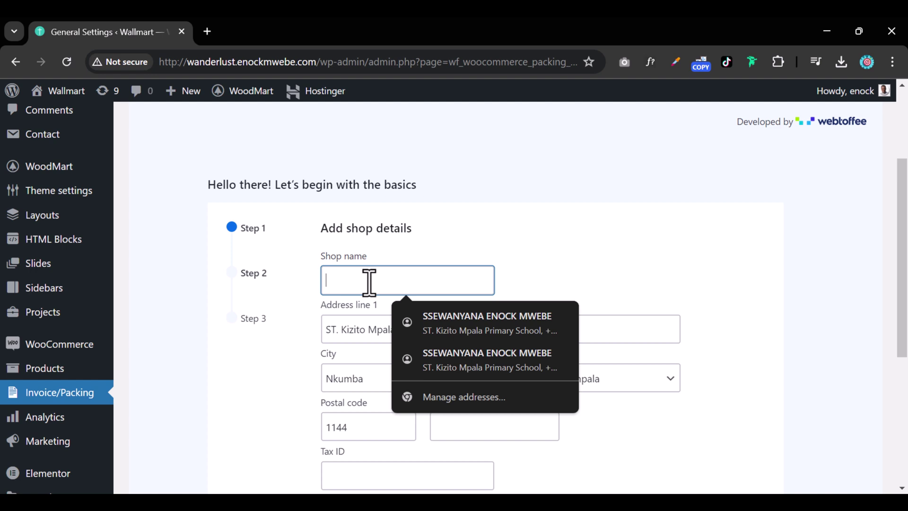
type("Wanerlust")
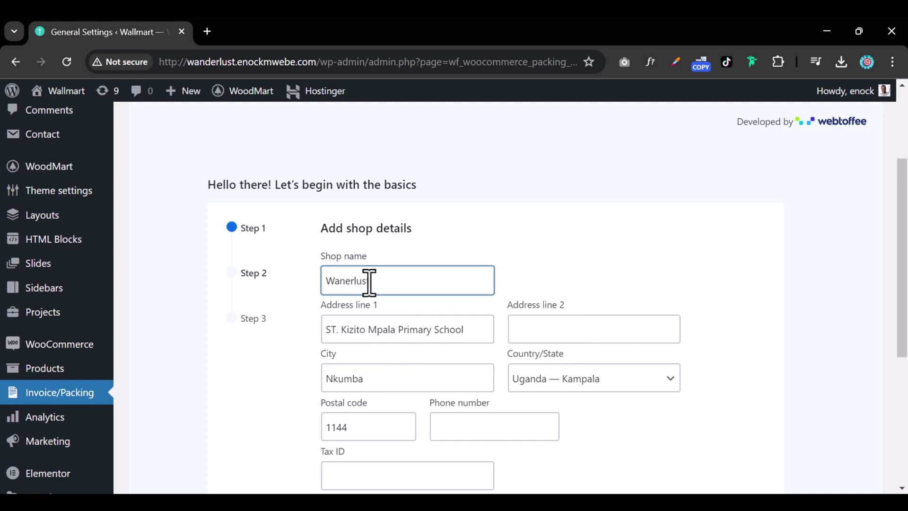
left_click(406, 330)
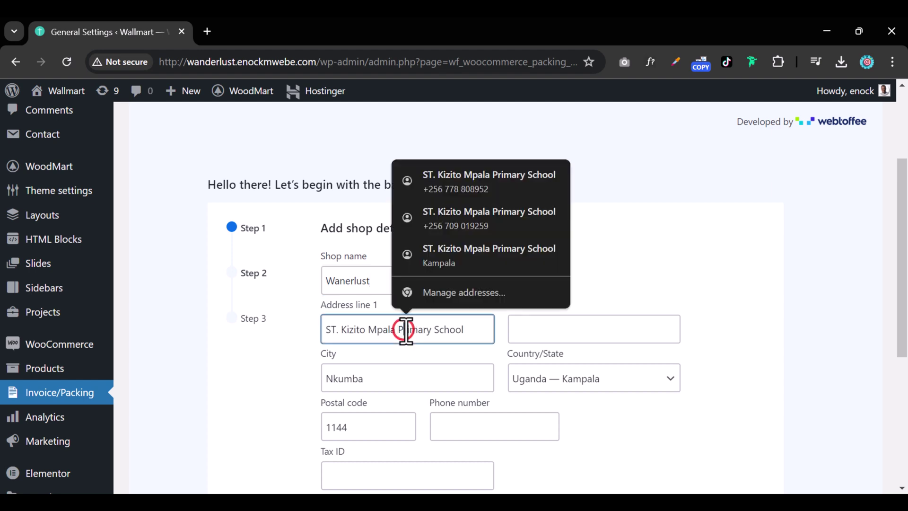
left_click(374, 324)
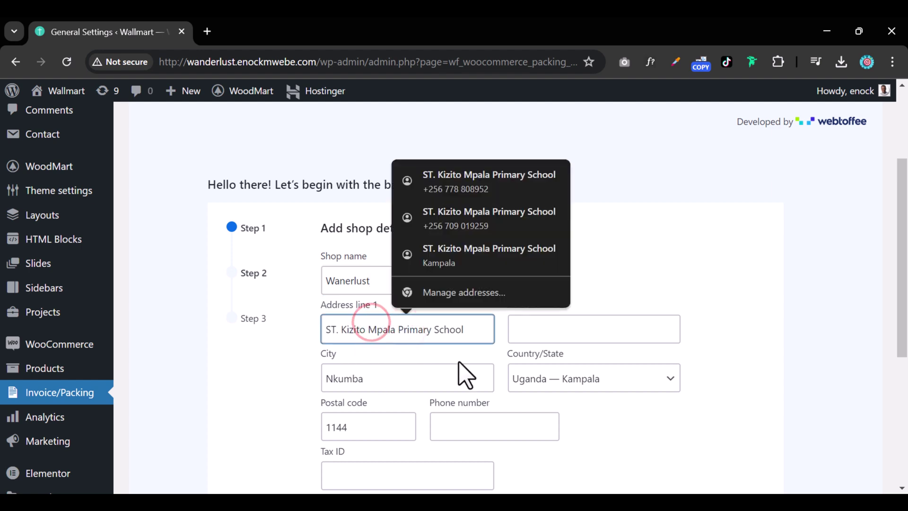
Fill in the shop phone number from the browser's saved autofill entry
scroll(443, 365, "down", 2)
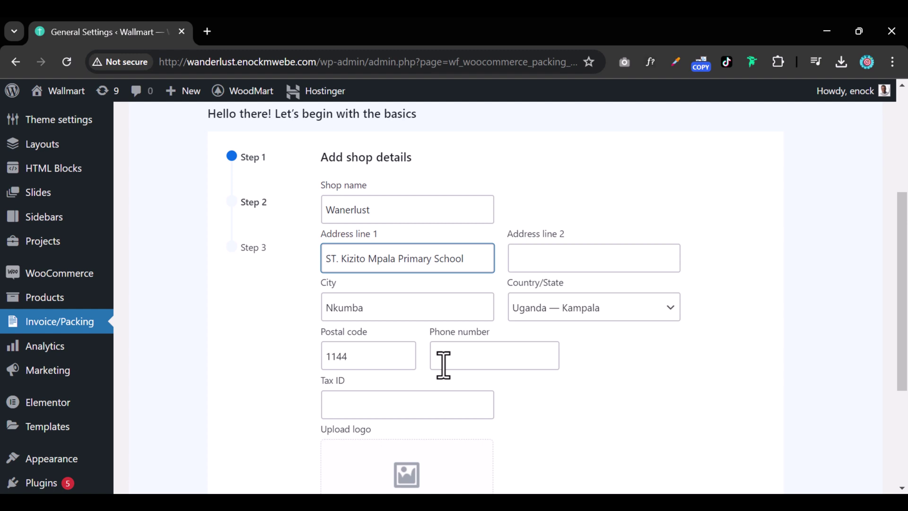
scroll(378, 400, "down", 2)
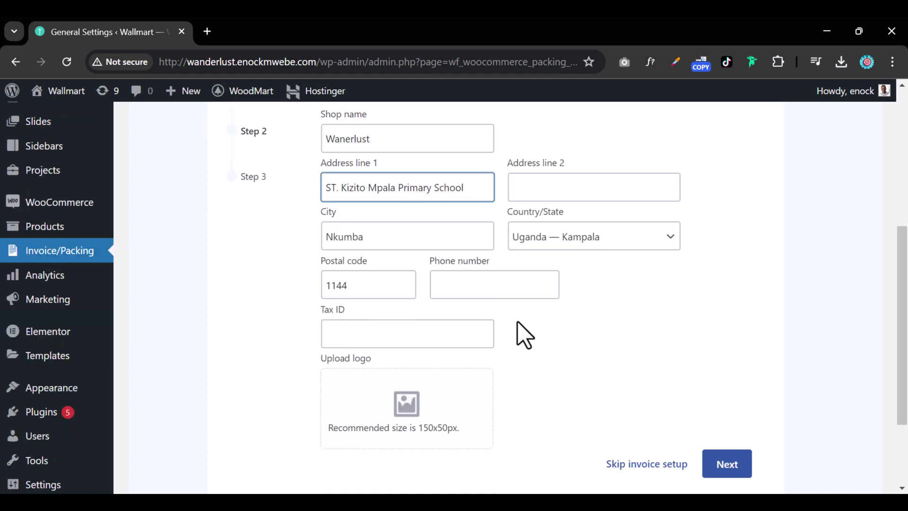
left_click(458, 284)
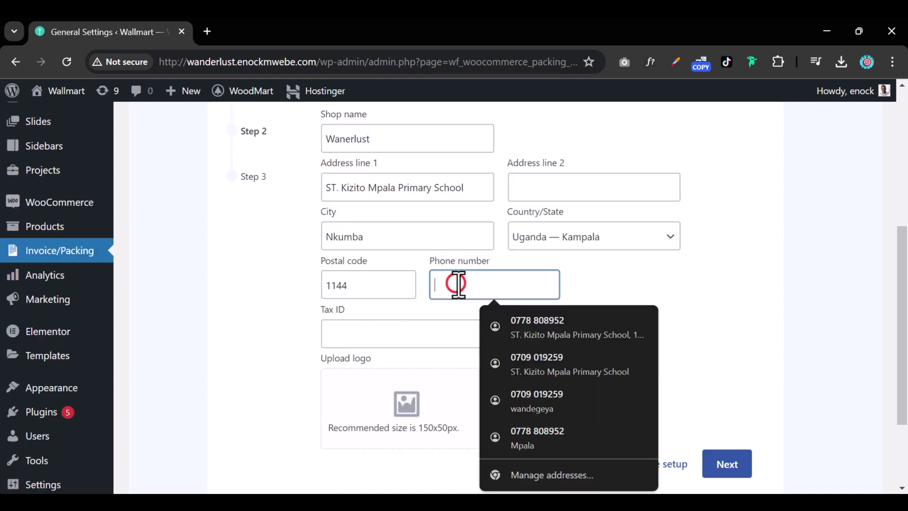
left_click(508, 317)
scroll(430, 364, "down", 3)
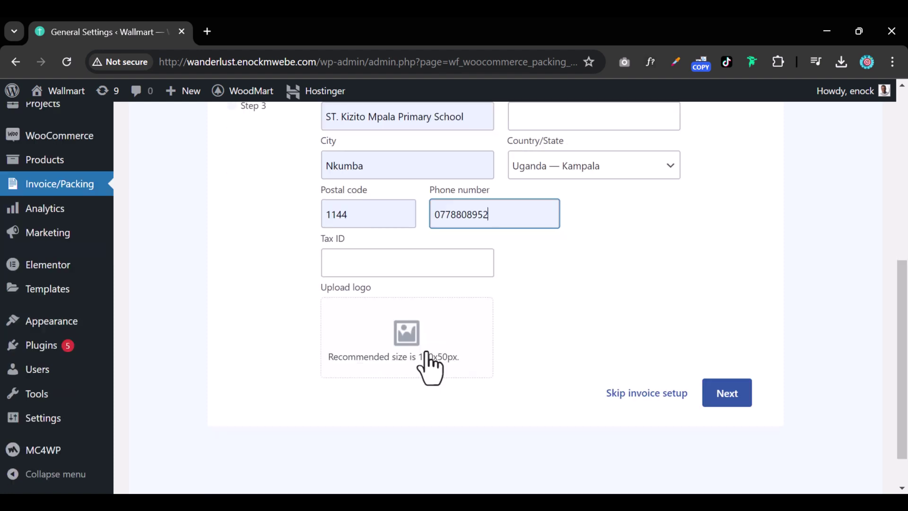
left_click(405, 284)
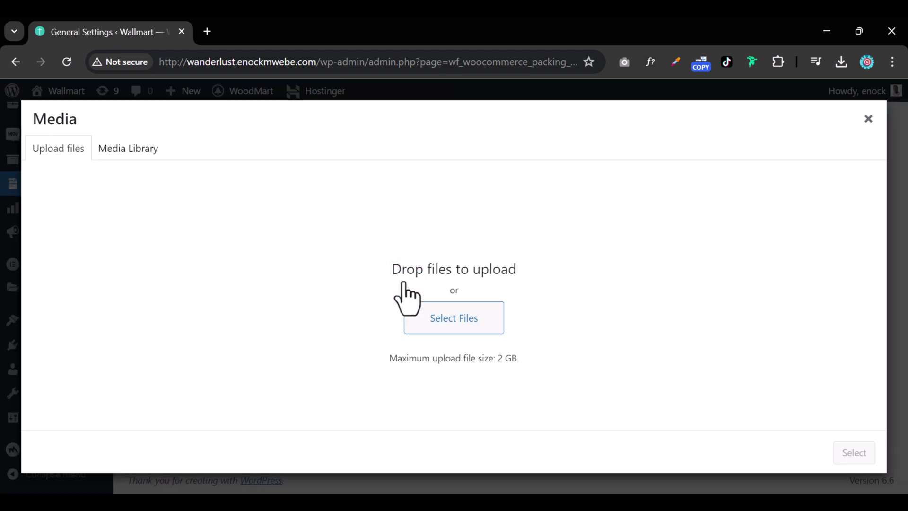
Upload the black cross image esAsset 1 and select it as the invoice logo
left_click(129, 149)
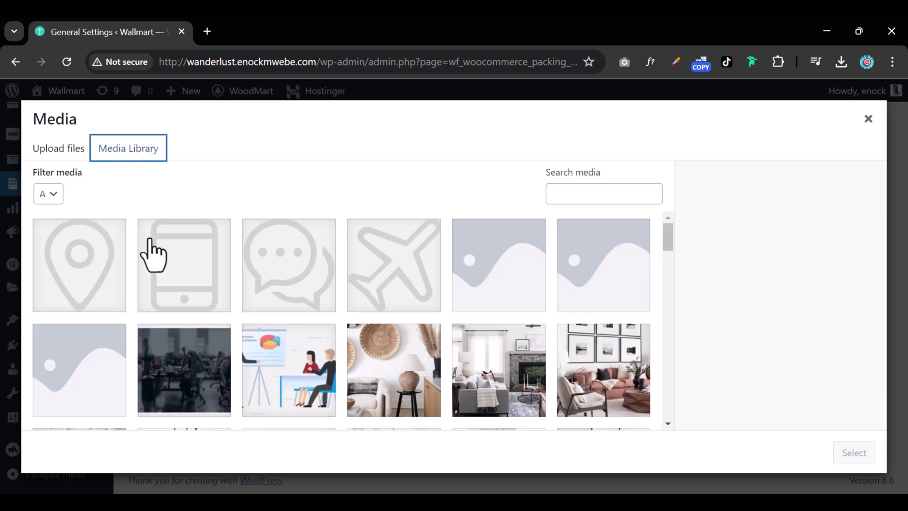
left_click(58, 149)
left_click(439, 319)
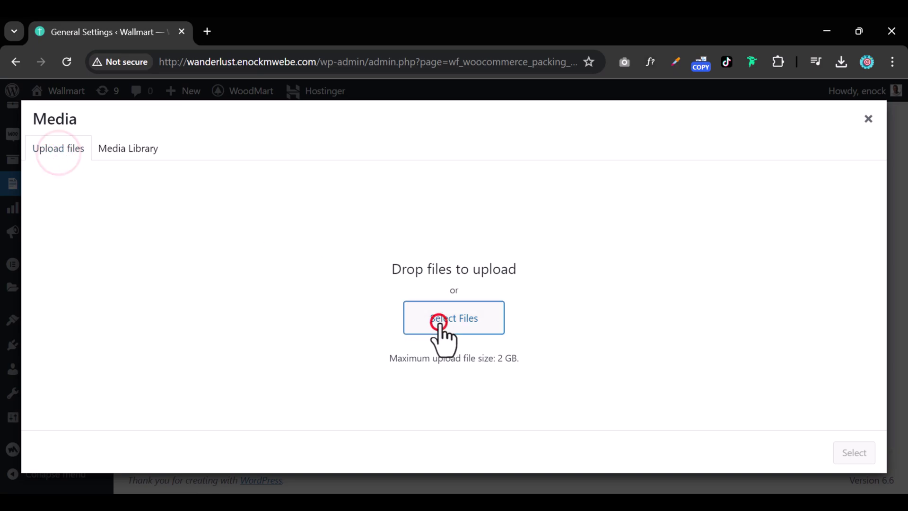
left_click(474, 262)
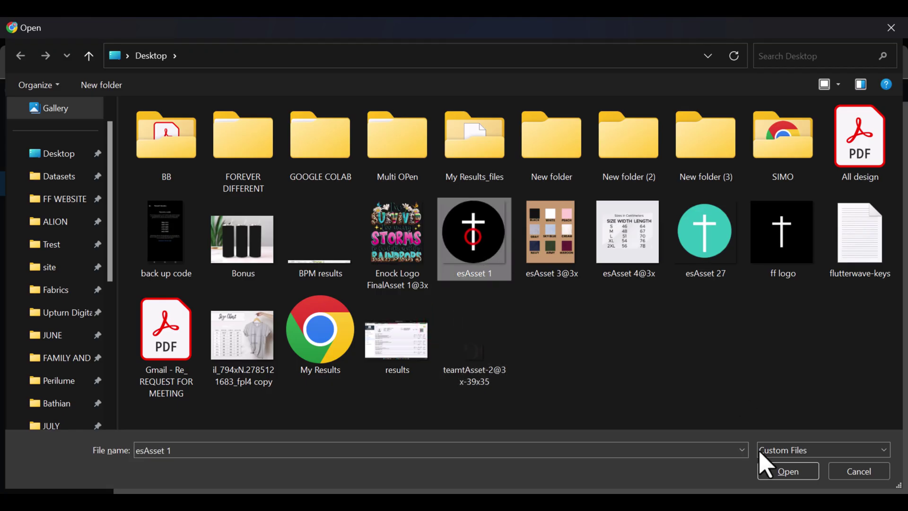
left_click(788, 473)
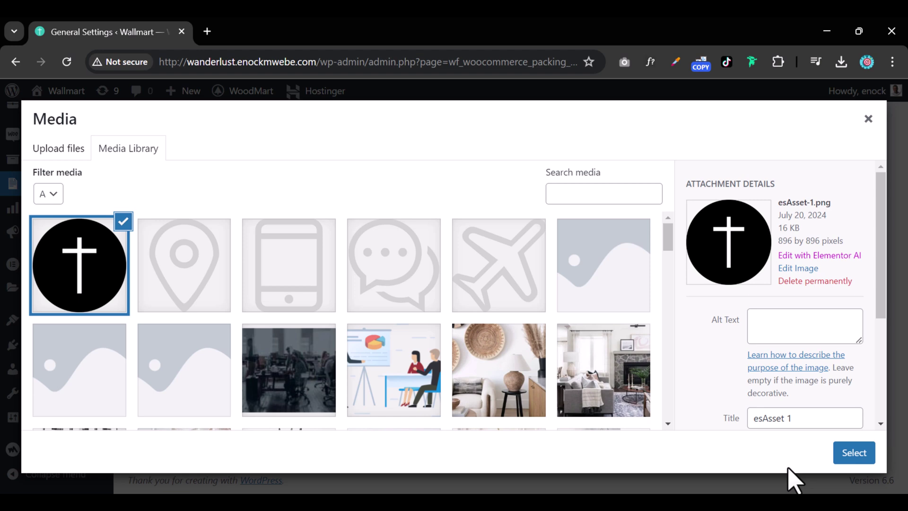
left_click(850, 451)
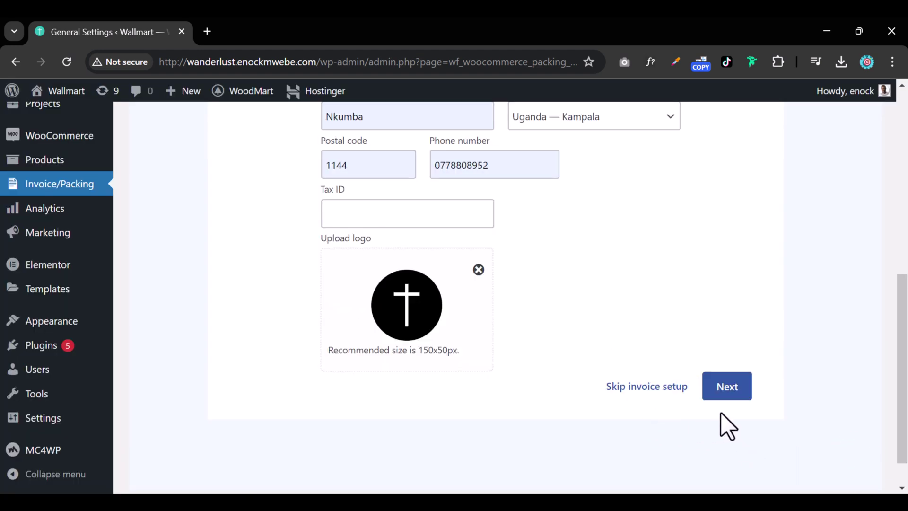
scroll(565, 364, "up", 7)
scroll(566, 364, "down", 4)
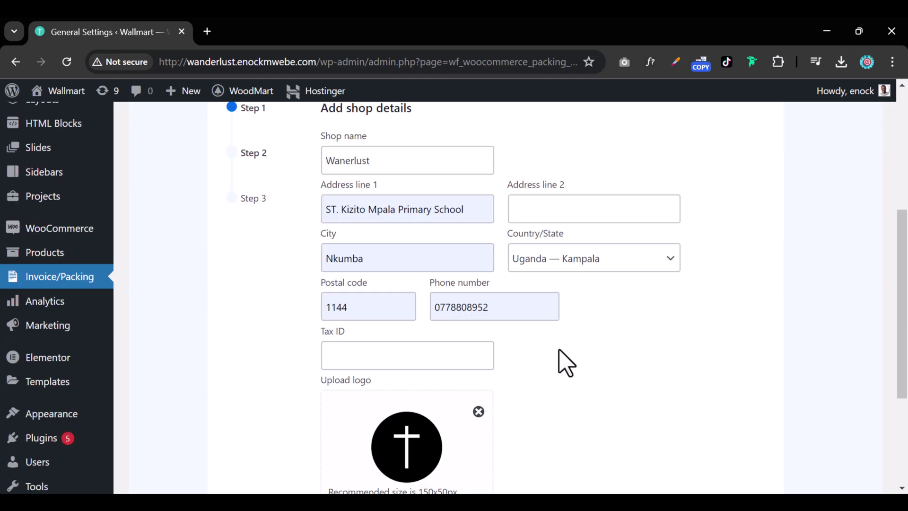
scroll(566, 365, "down", 5)
Tick Completed under emails for invoice attachment, then continue to Step 3
left_click(742, 352)
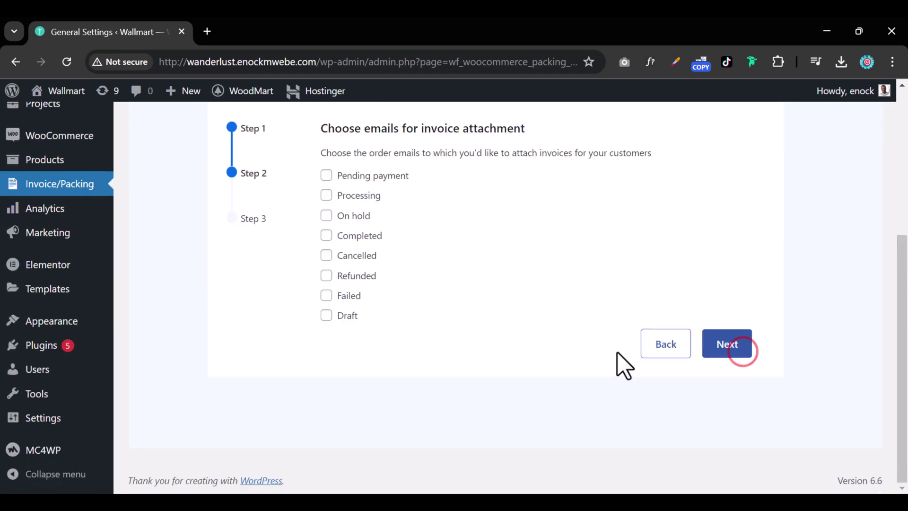
scroll(260, 266, "up", 1)
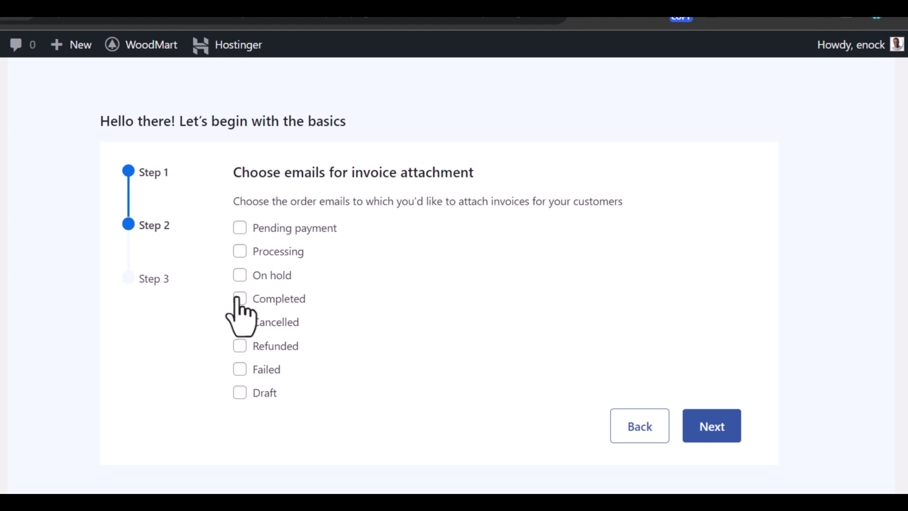
left_click(240, 299)
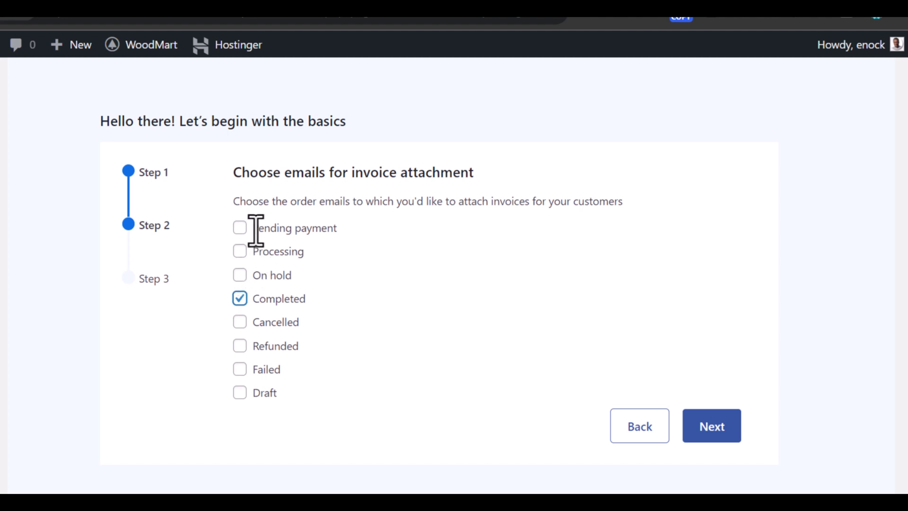
left_click(717, 426)
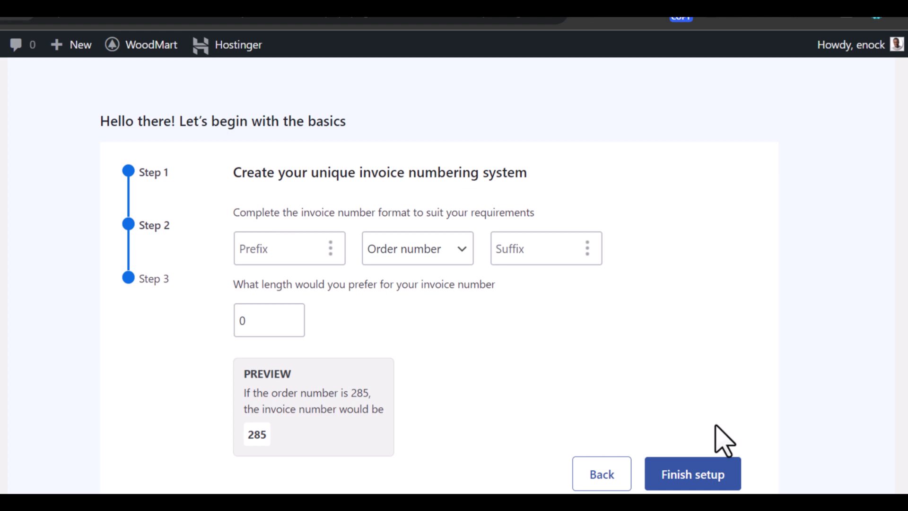
Set the invoice number prefix to AM and the number length to 6
left_click(259, 255)
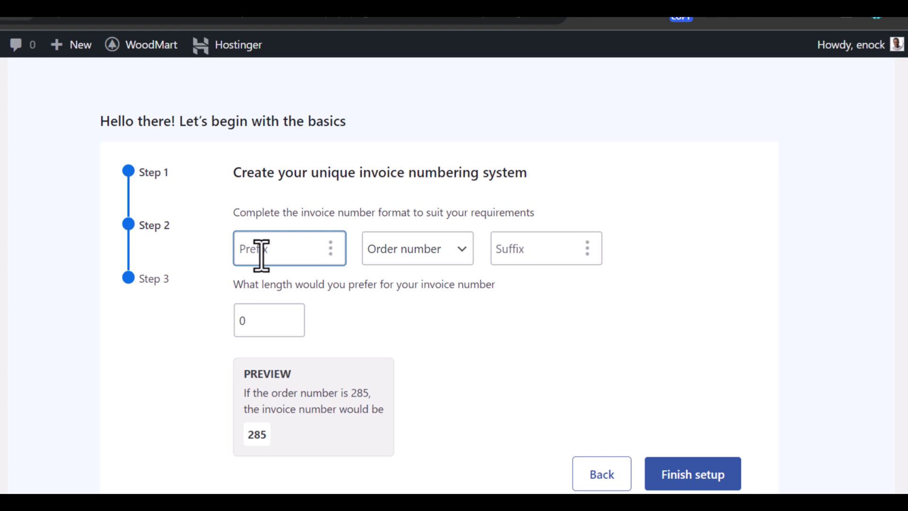
type("AMAZON")
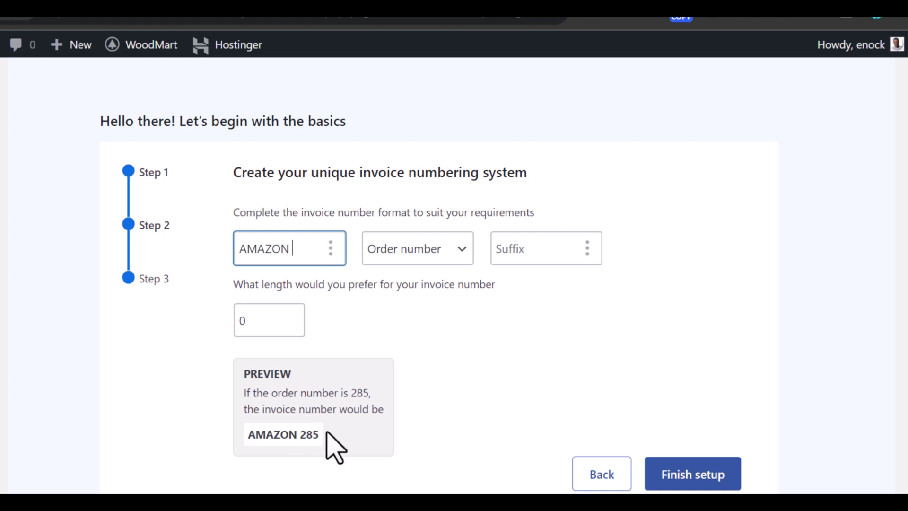
left_click_drag(258, 248, 304, 260)
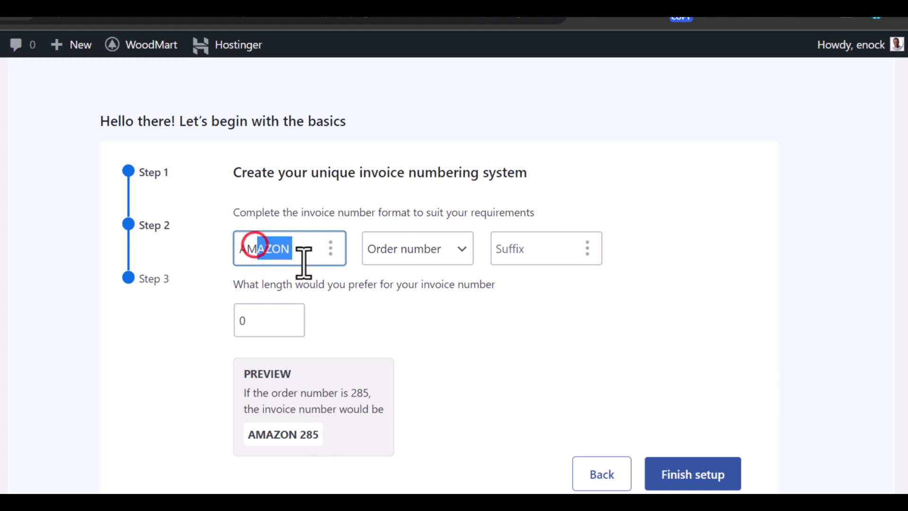
key("BackSpace")
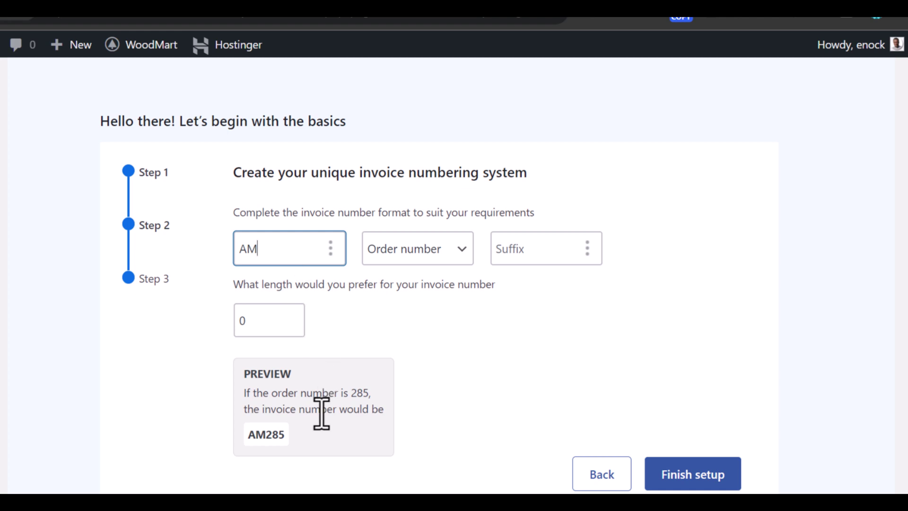
left_click(293, 313)
left_click(292, 313)
left_click(292, 312)
left_click(291, 312)
left_click(290, 312)
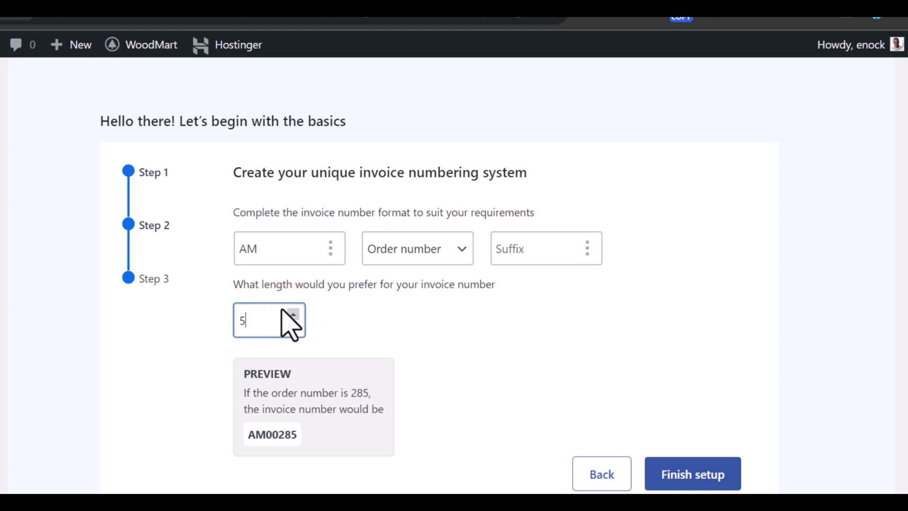
left_click(294, 313)
left_click(294, 313)
left_click(294, 313)
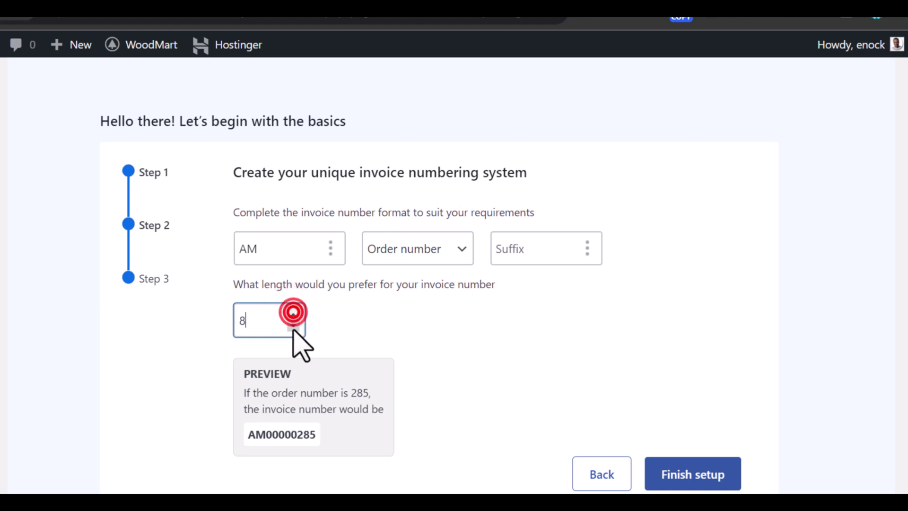
left_click(293, 325)
left_click(292, 326)
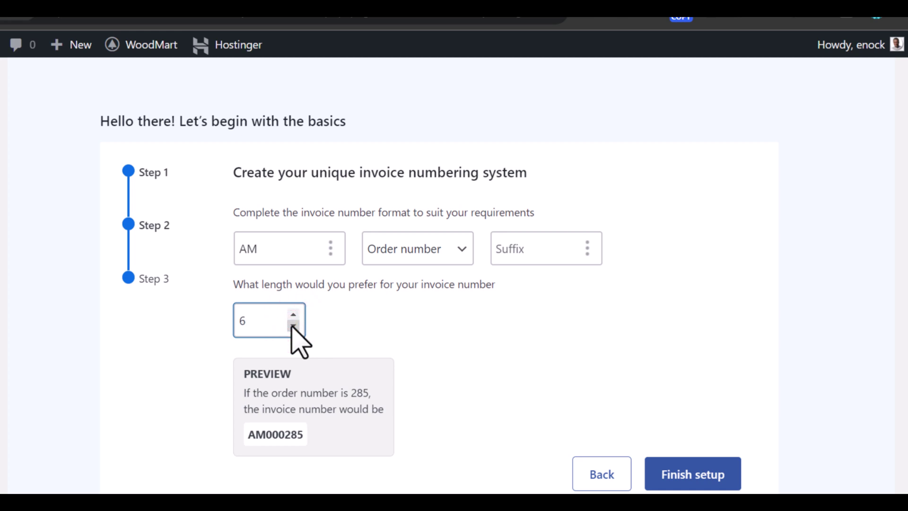
Change the prefix to WD, delete the WER suffix, and finish setup
double_click(245, 249)
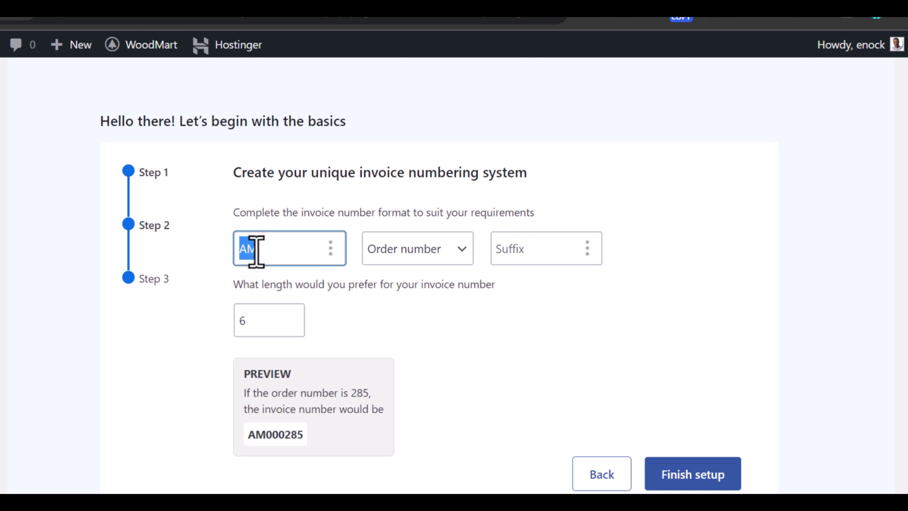
type("WD")
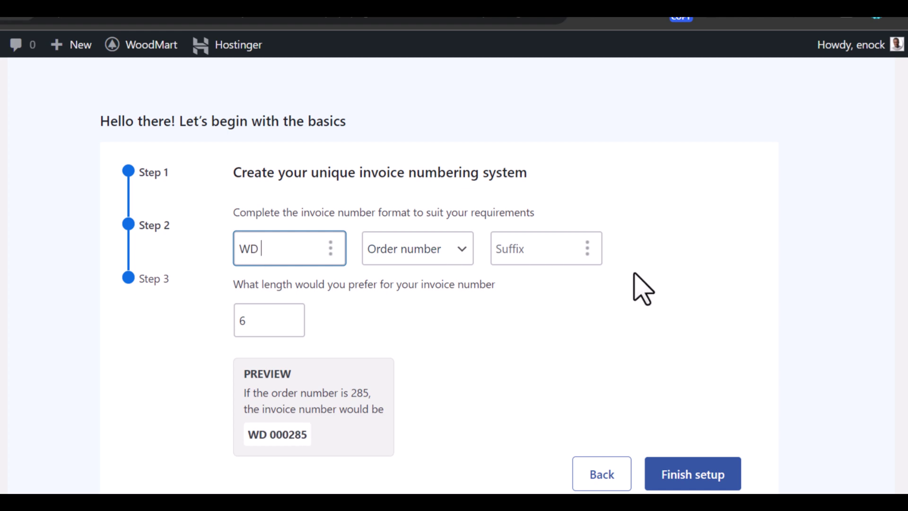
left_click(546, 248)
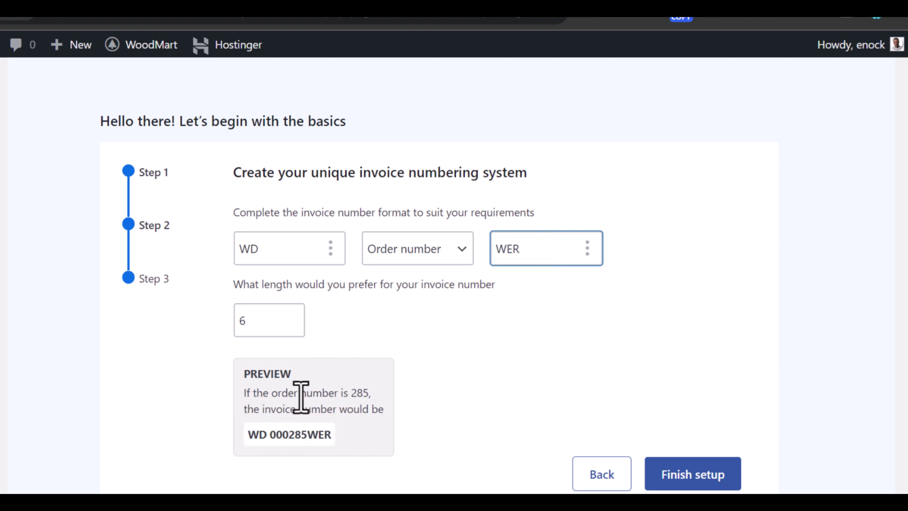
left_click(504, 241)
double_click(504, 241)
key("BackSpace")
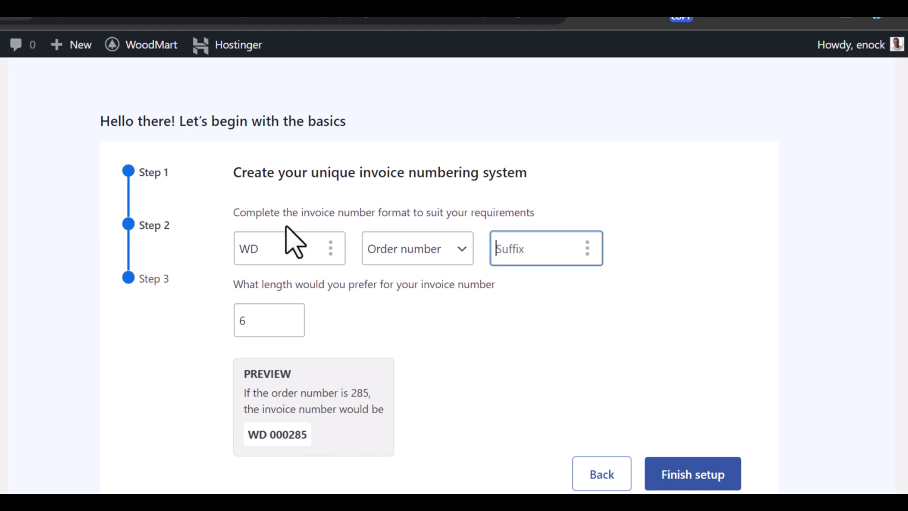
left_click(695, 478)
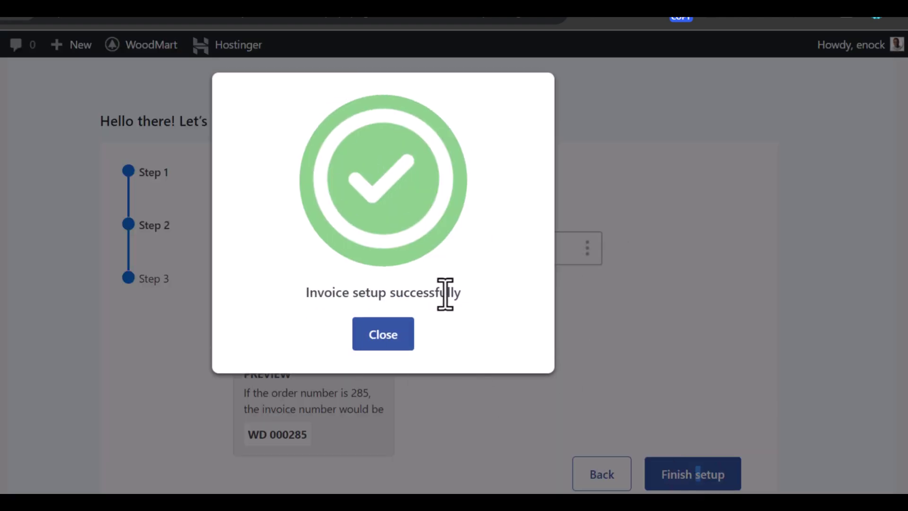
left_click(386, 333)
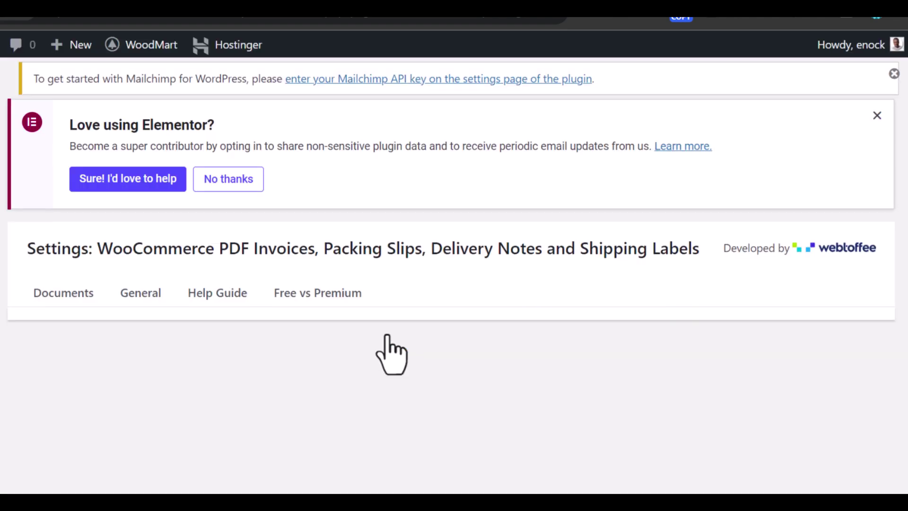
Scroll through the Documents settings listing invoices, packing slips, delivery notes and labels
scroll(373, 251, "down", 4)
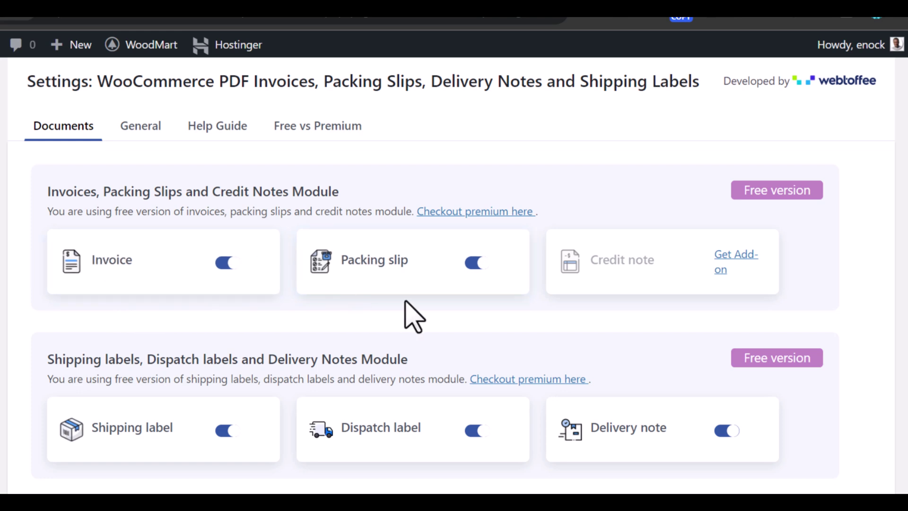
scroll(397, 284, "down", 3)
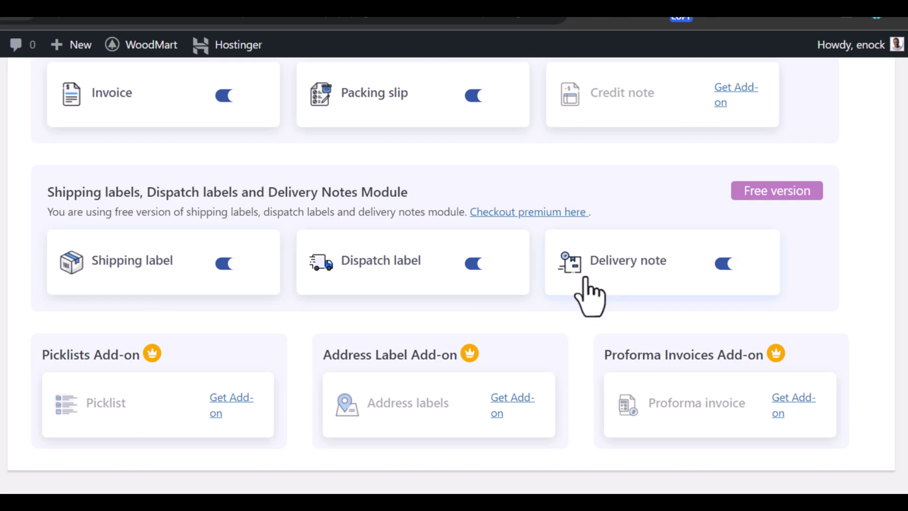
scroll(652, 286, "down", 3)
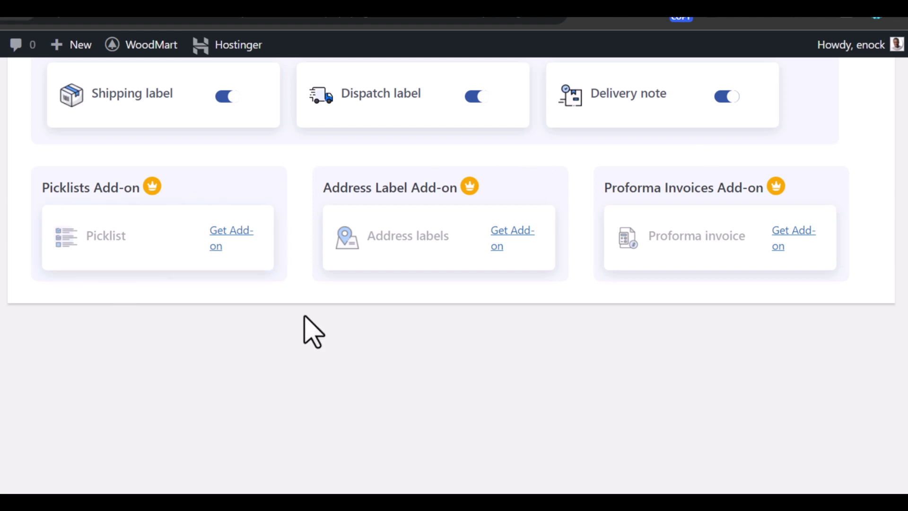
scroll(524, 297, "up", 4)
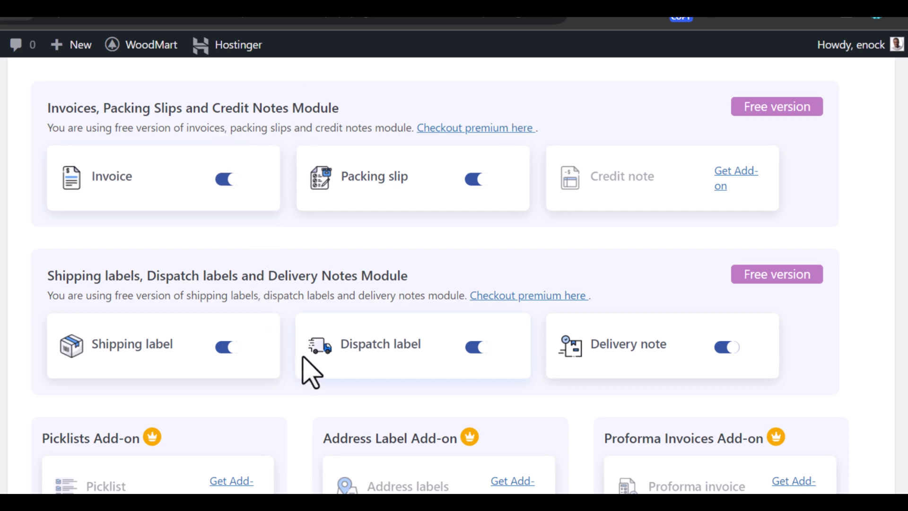
scroll(302, 358, "up", 5)
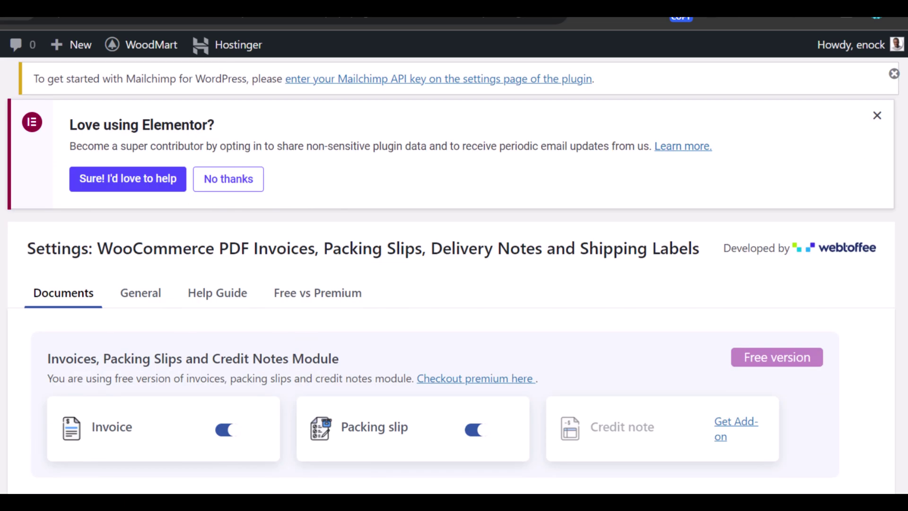
scroll(5, 132, "down", 3)
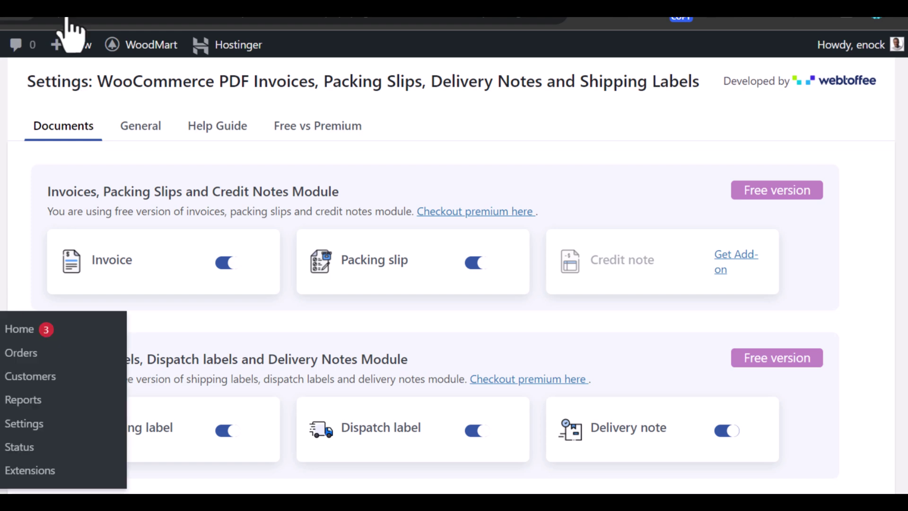
Add four products, including the Front Illustration T-Shirt and Slim Fit Dress Shirts, to the cart
scroll(200, 255, "up", 3)
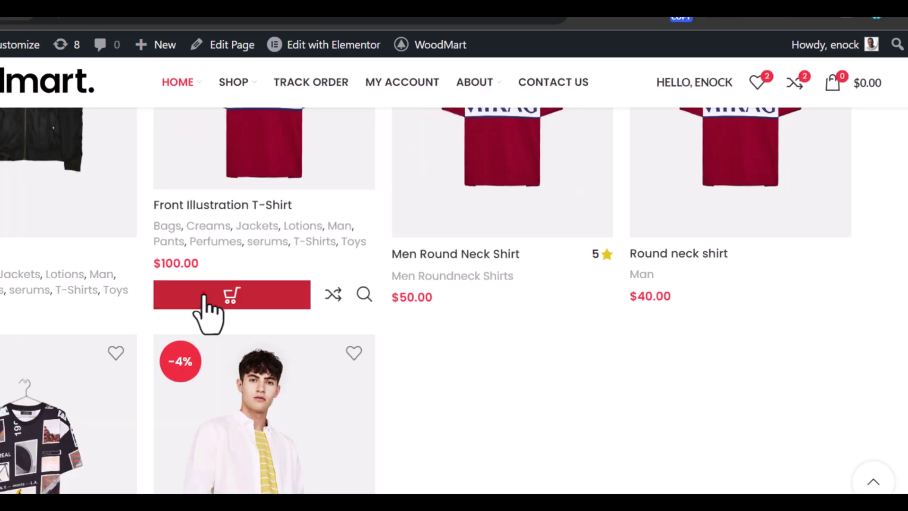
left_click(203, 293)
Check out with an autofilled billing e-mail and place the $196.00 cash-on-delivery order
scroll(53, 322, "down", 5)
left_click(6, 267)
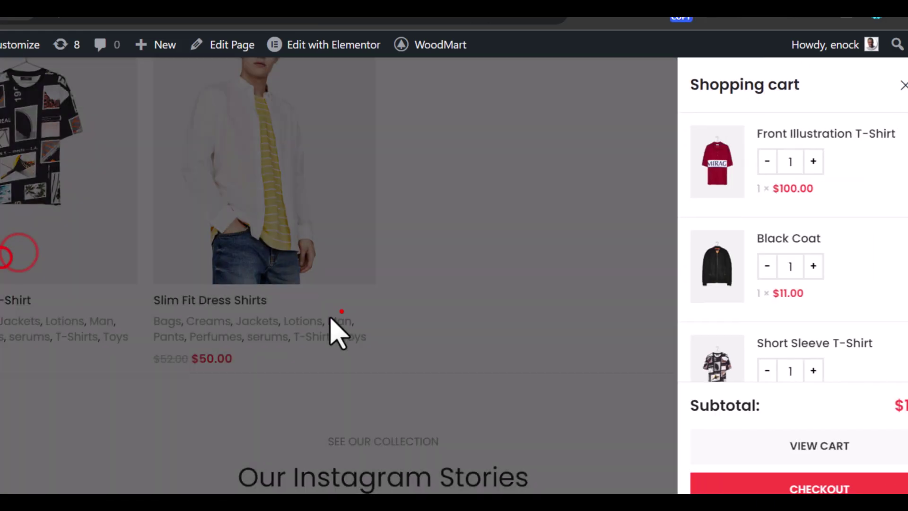
left_click(340, 312)
scroll(831, 263, "up", 5)
left_click(821, 84)
left_click(738, 482)
scroll(16, 290, "down", 10)
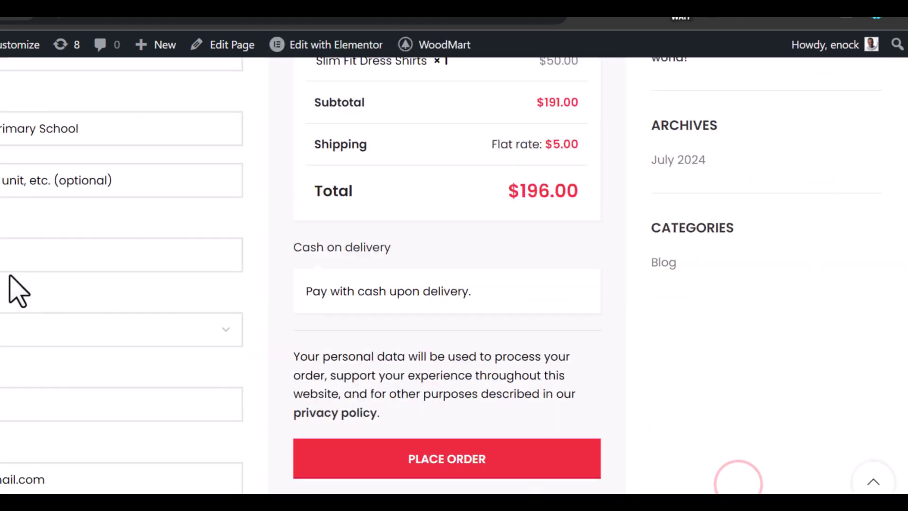
left_click(95, 145)
left_click(32, 229)
scroll(57, 217, "down", 5)
scroll(81, 280, "up", 12)
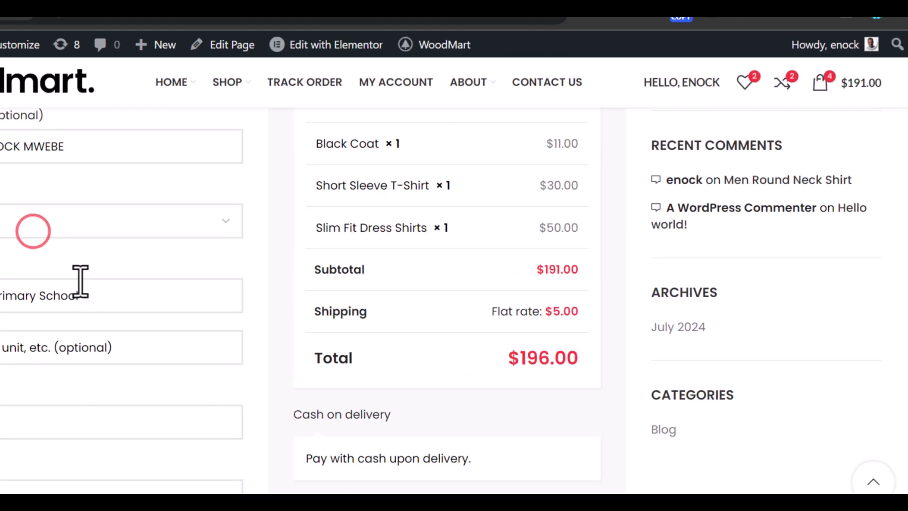
scroll(153, 257, "down", 5)
left_click(371, 217)
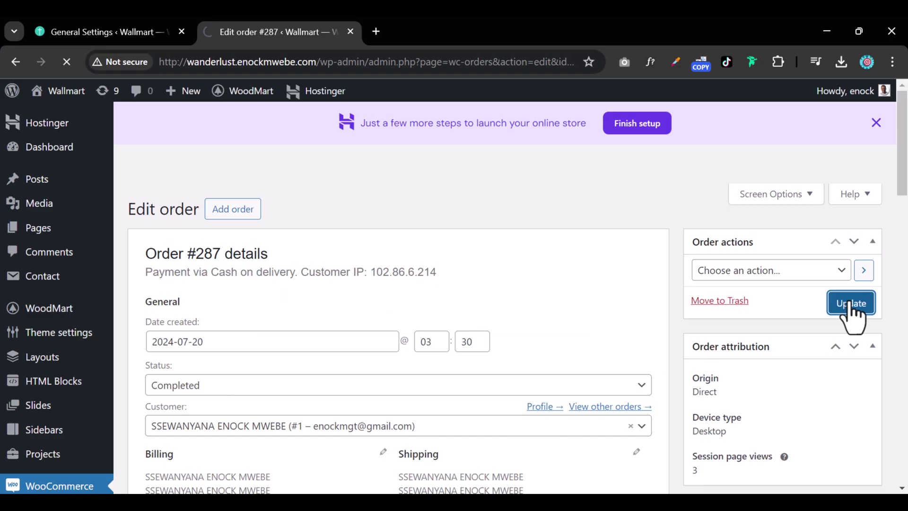
Update order #287 to mark it paid, then scroll down to the Invoice/Packing box
left_click(848, 305)
scroll(591, 350, "down", 3)
scroll(533, 320, "up", 4)
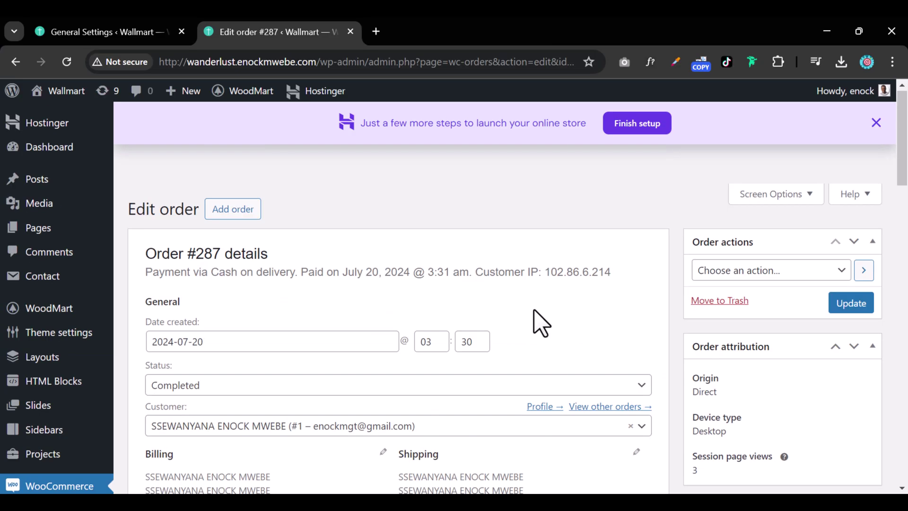
scroll(505, 257, "down", 7)
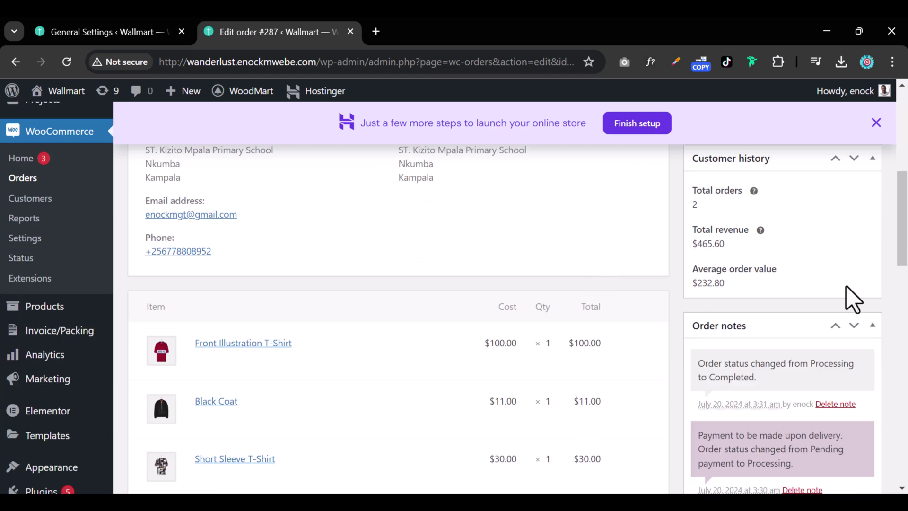
scroll(776, 290, "down", 7)
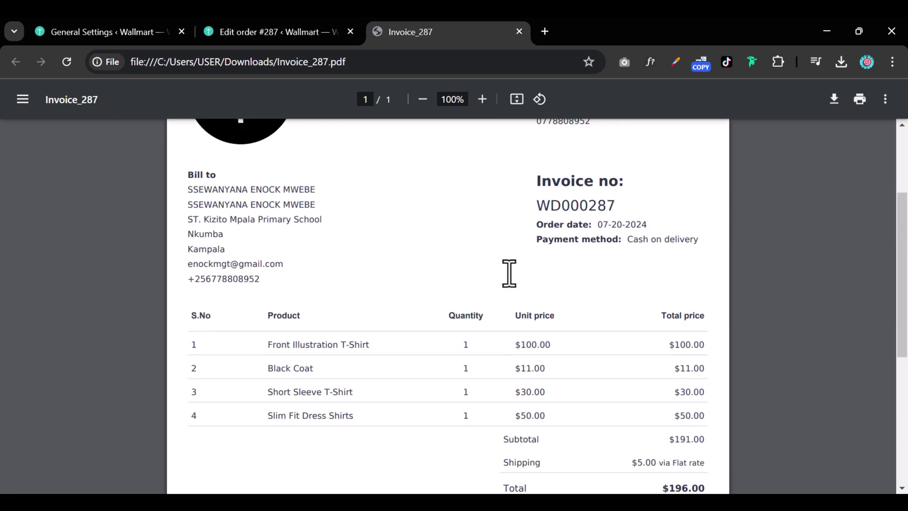
scroll(509, 274, "up", 3)
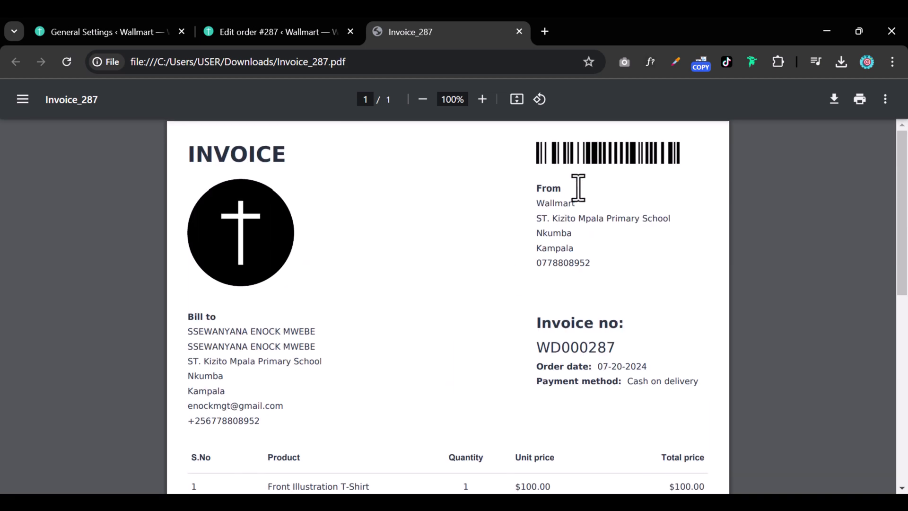
Select and inspect the store's From address and other address text on invoice WD000287
left_click(542, 157)
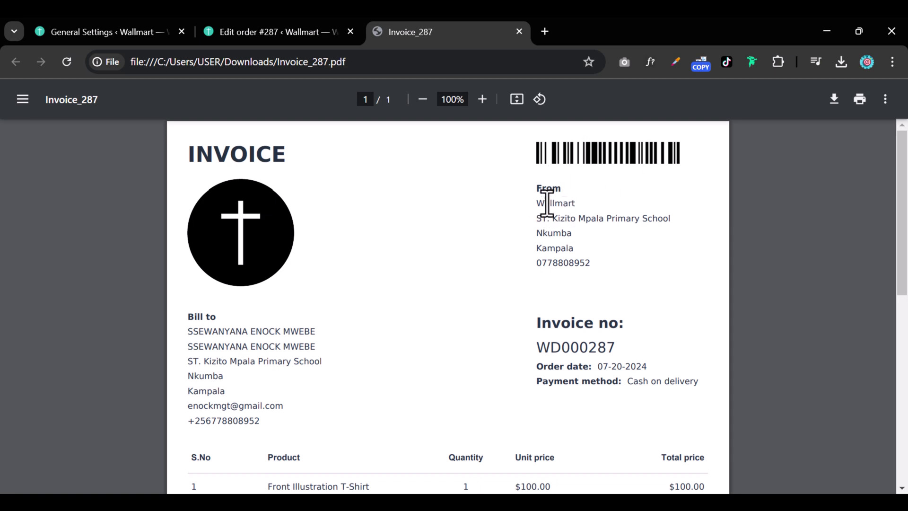
left_click_drag(537, 186, 604, 278)
left_click(615, 263)
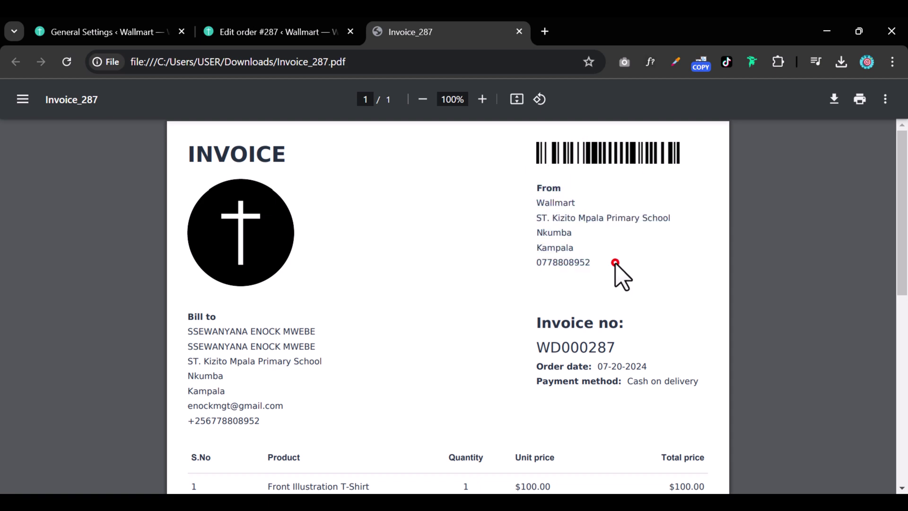
scroll(418, 277, "down", 5)
scroll(294, 235, "up", 4)
left_click_drag(292, 344, 197, 262)
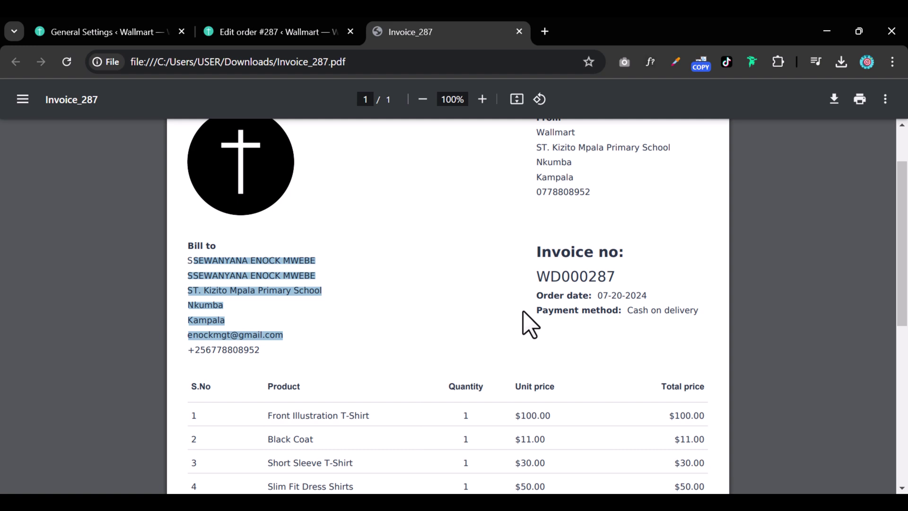
Check the invoice's items and totals, then return to the Edit order #287 tab
scroll(522, 312, "down", 3)
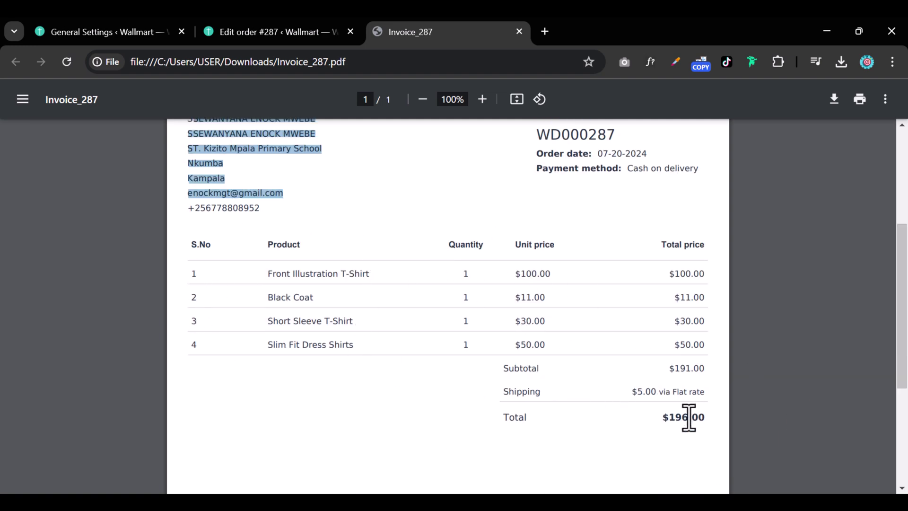
scroll(645, 429, "down", 5)
scroll(645, 429, "up", 6)
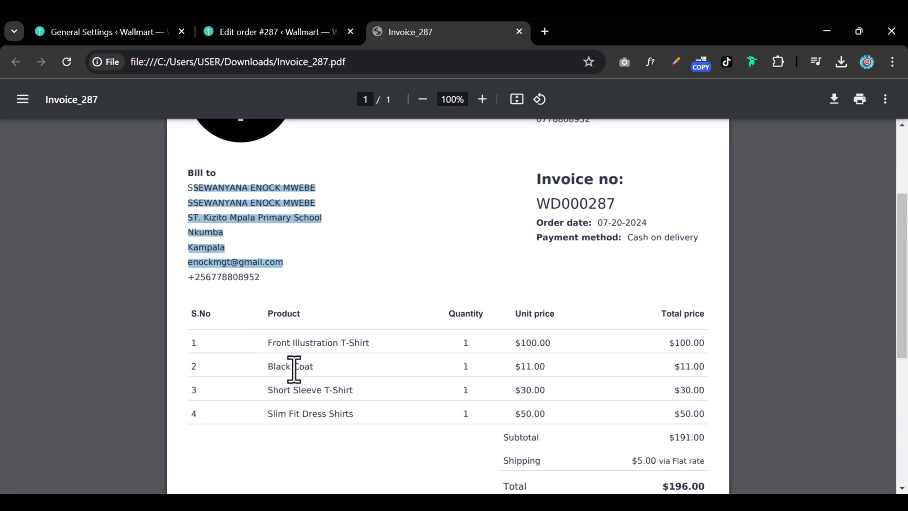
left_click(270, 32)
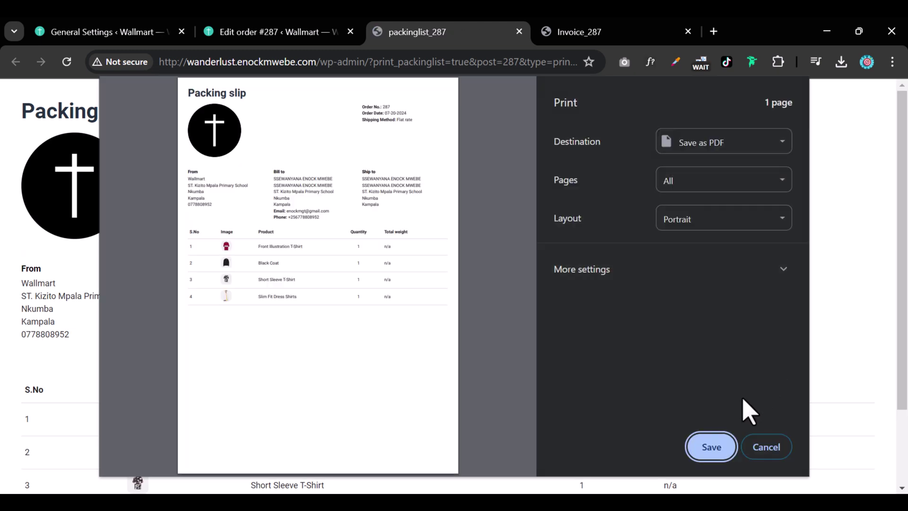
Save the packing slip as packinglist_287 (1).pdf and inspect its addresses and four-item list
left_click(705, 447)
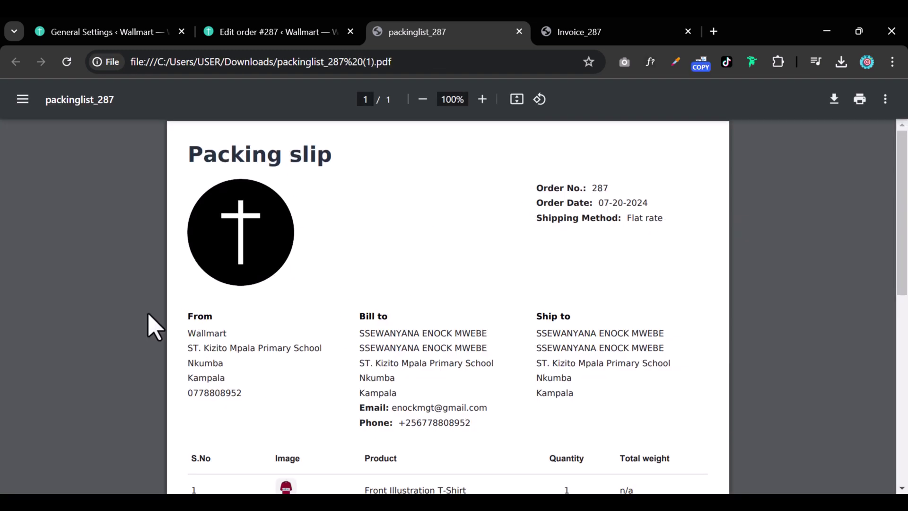
left_click_drag(178, 310, 243, 391)
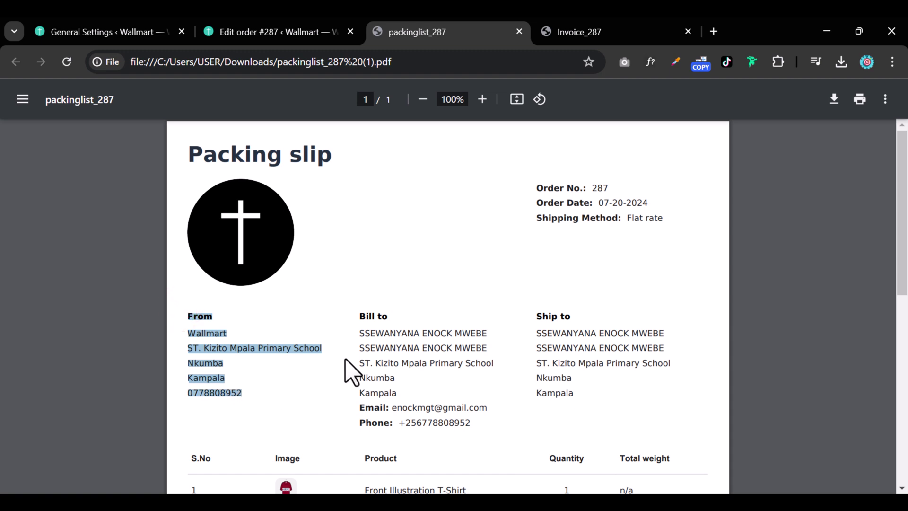
left_click_drag(361, 316, 481, 431)
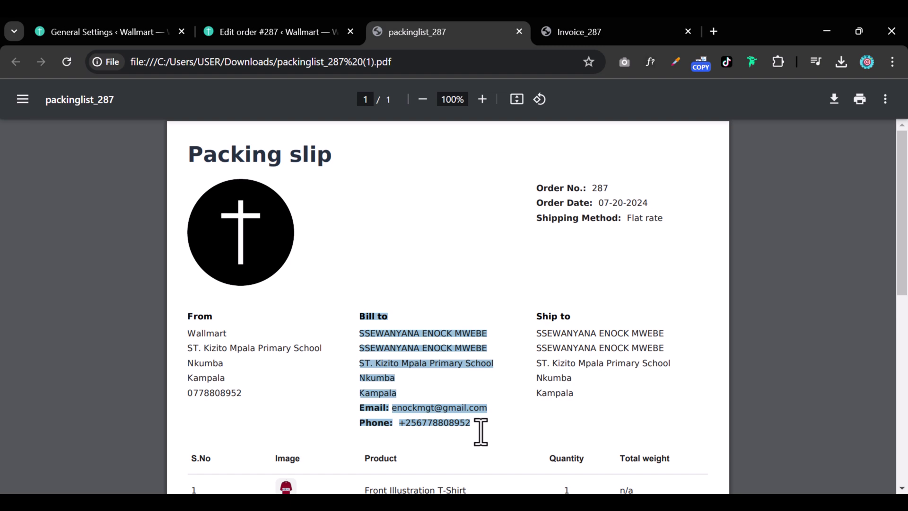
left_click_drag(537, 311, 581, 399)
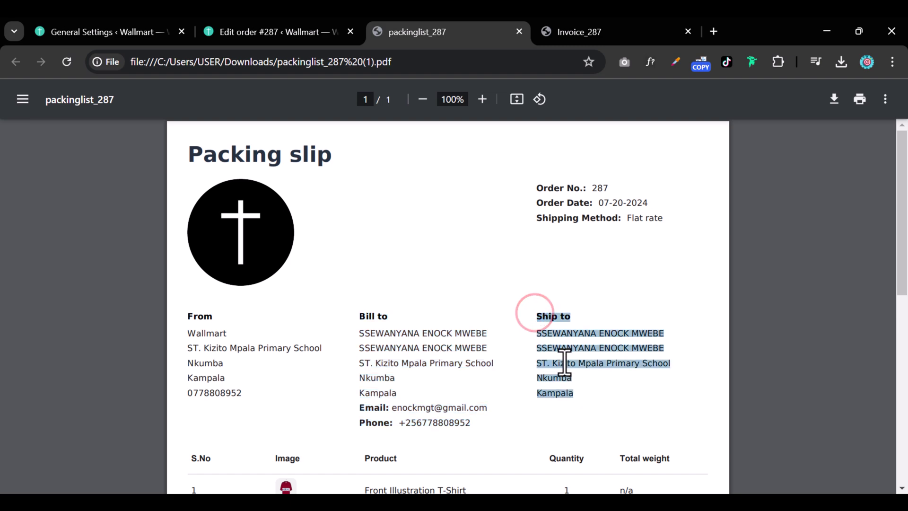
scroll(561, 359, "down", 5)
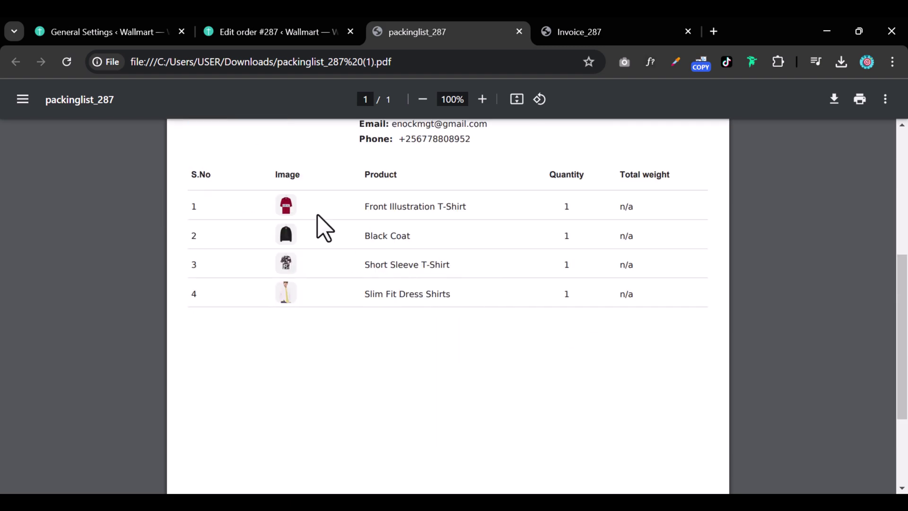
scroll(454, 343, "up", 5)
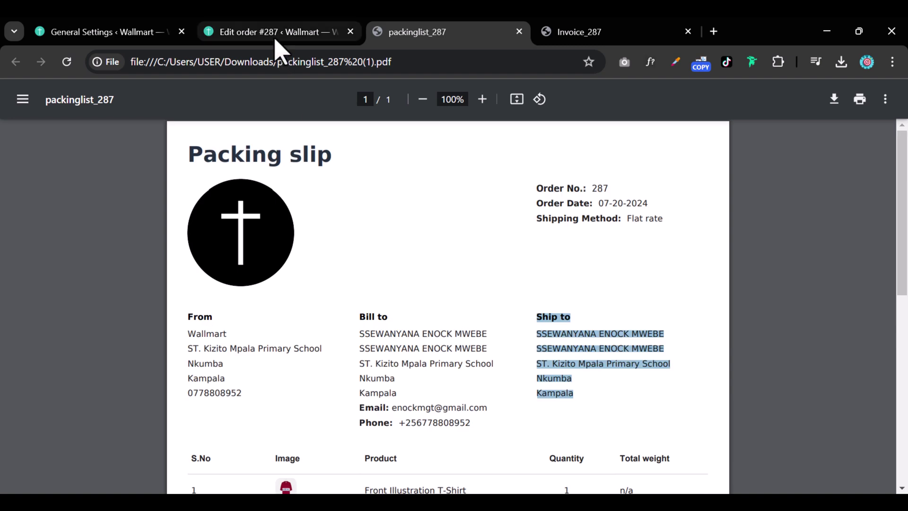
left_click(273, 34)
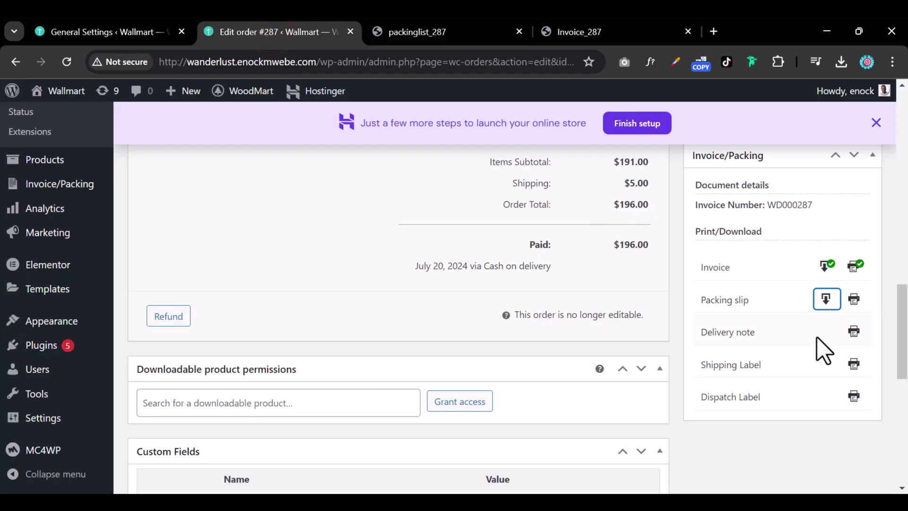
Generate order #287's delivery note in a new tab, cancelling its print dialog
left_click(854, 331)
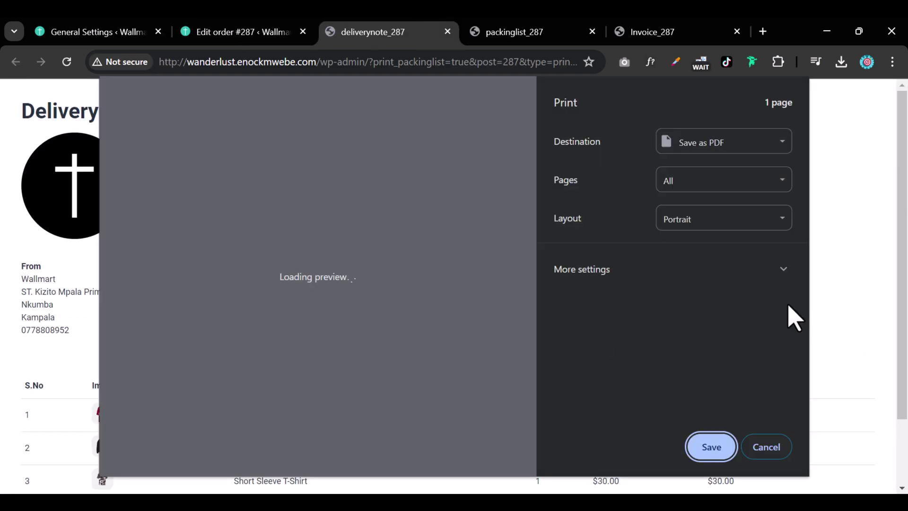
left_click(765, 447)
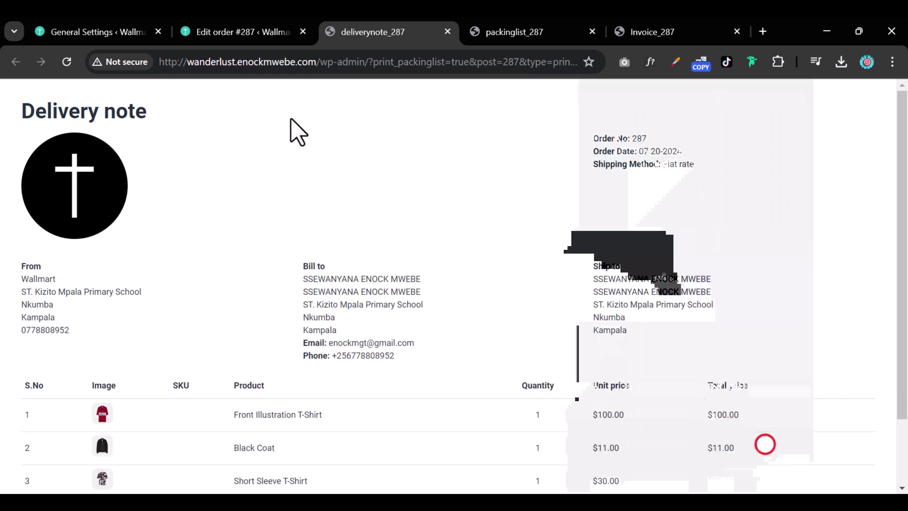
left_click(260, 40)
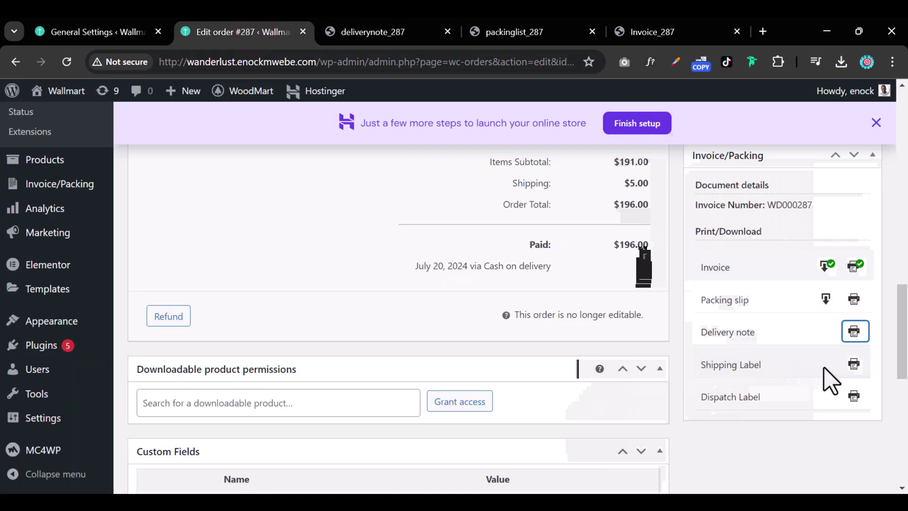
Generate the dispatch label in a new tab, cancelling its print dialog
left_click(854, 396)
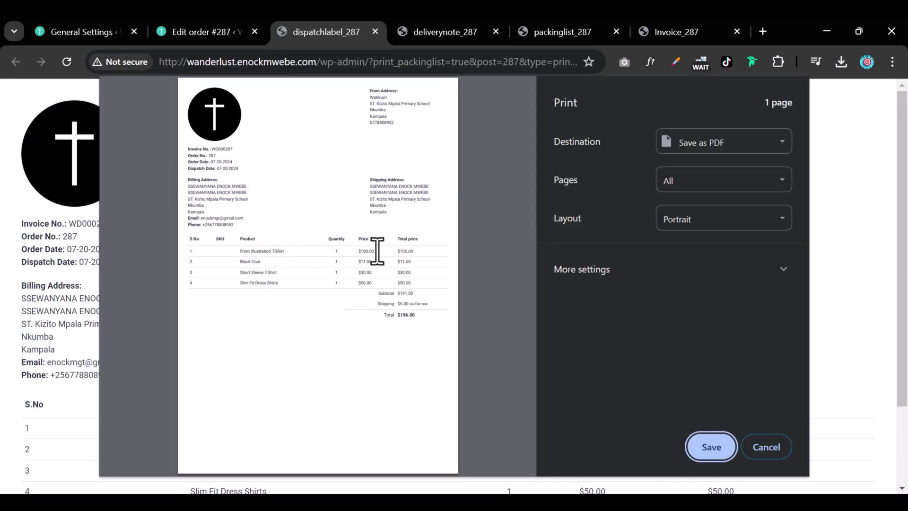
left_click(752, 444)
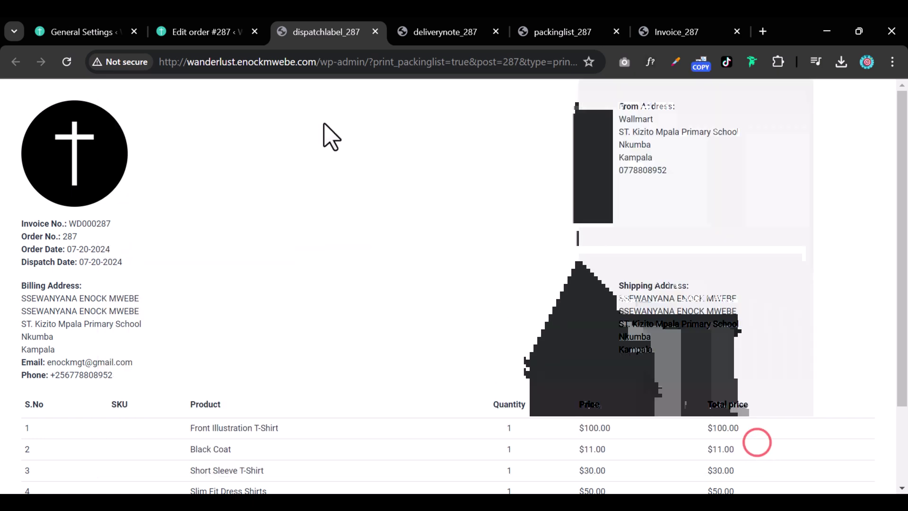
left_click(187, 40)
Open the storefront in a new tab and close all the document tabs to its right
scroll(375, 284, "up", 10)
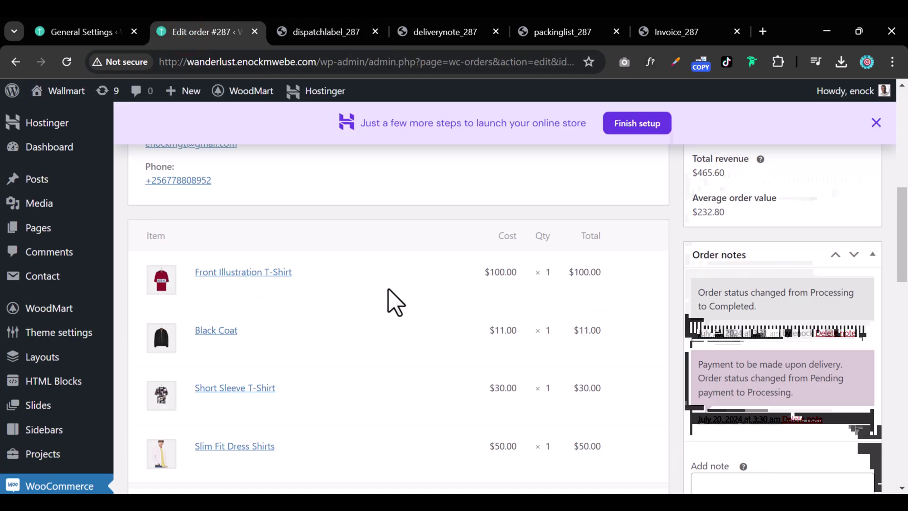
mouse_move(61, 91)
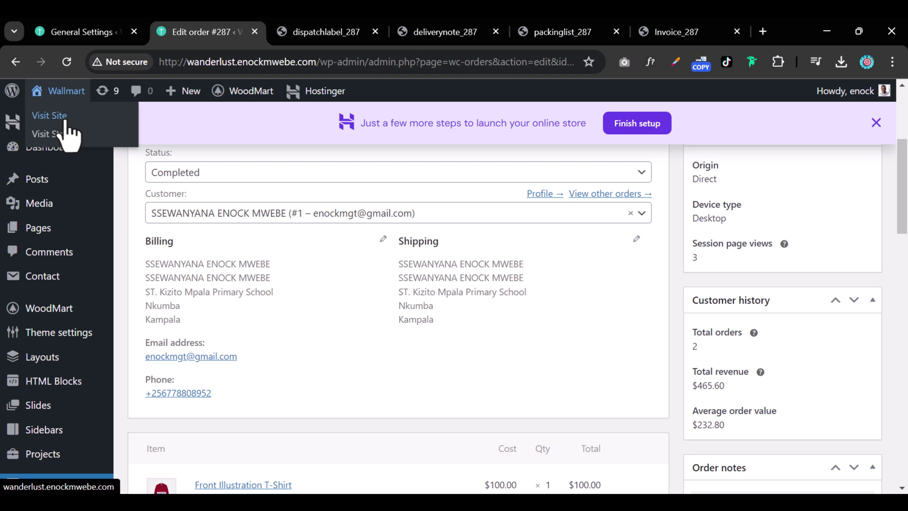
right_click(67, 118)
left_click(151, 136)
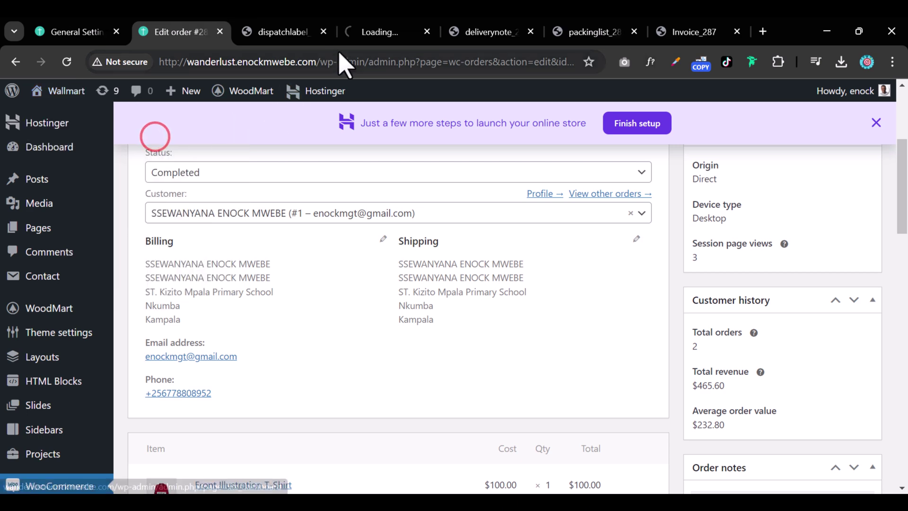
left_click_drag(393, 40, 284, 34)
right_click(280, 32)
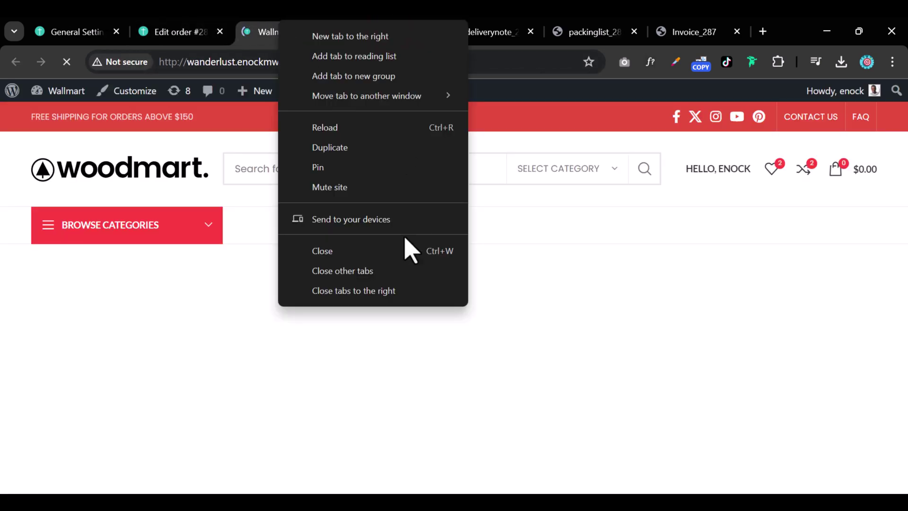
left_click(370, 291)
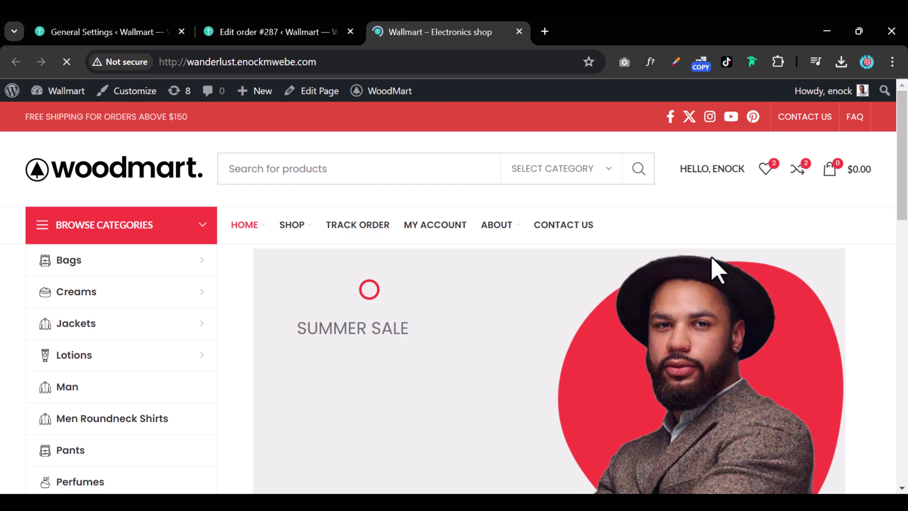
Go to the customer's My Account order history on the storefront
left_click(713, 171)
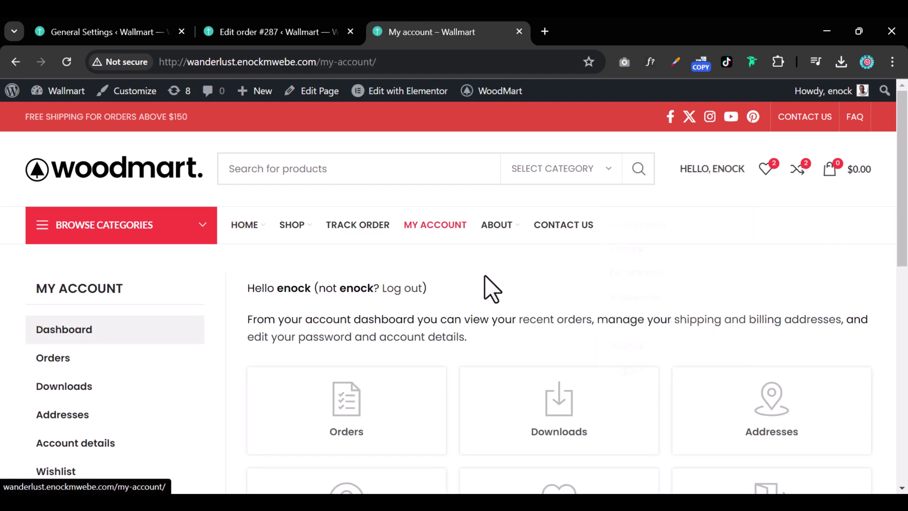
scroll(530, 274, "down", 2)
scroll(529, 275, "up", 2)
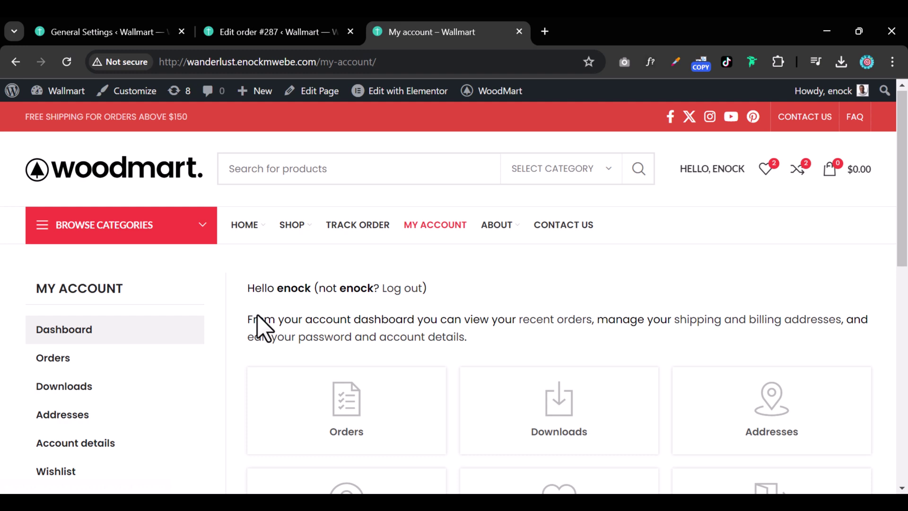
left_click(54, 354)
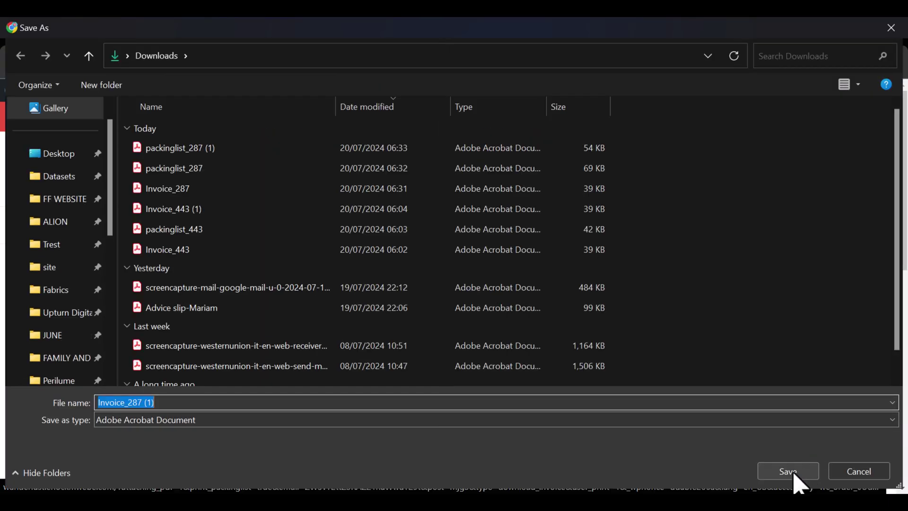
Save and keep Invoice_287 (1).pdf in Downloads, then open it to check items and totals
left_click(790, 472)
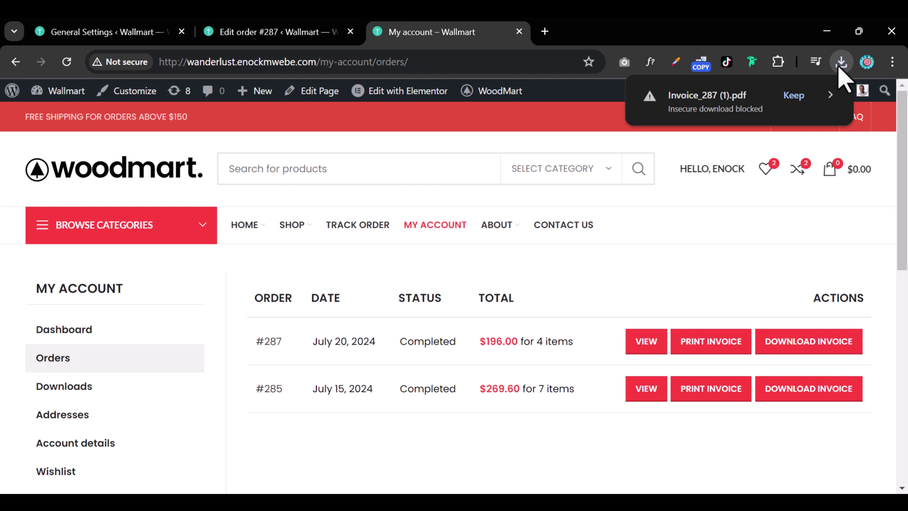
left_click(795, 95)
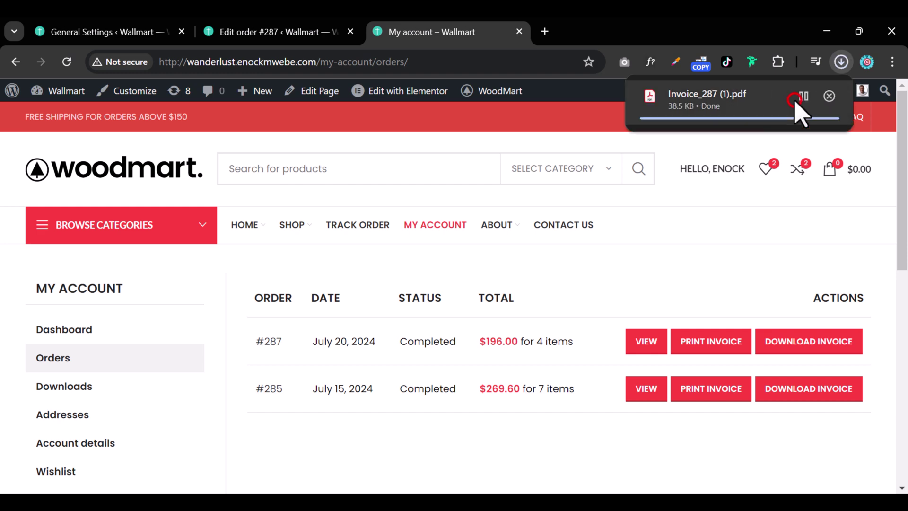
left_click(760, 103)
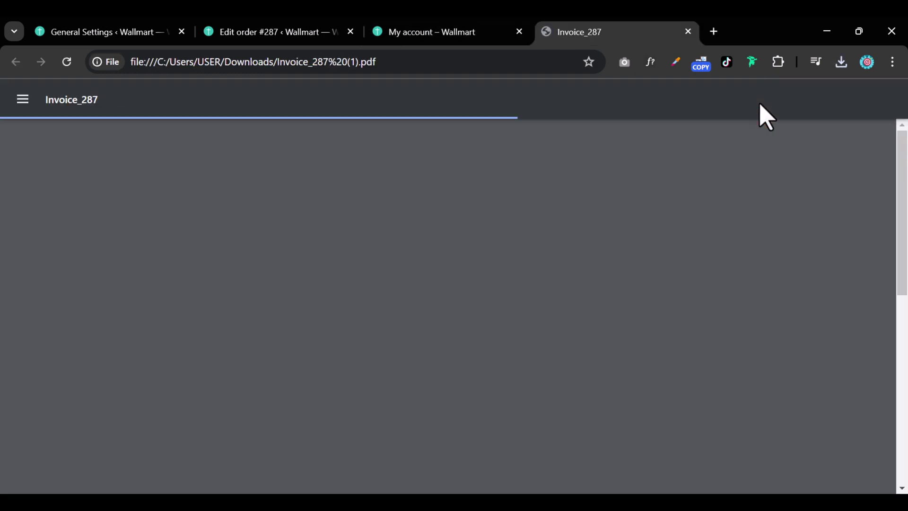
scroll(553, 230, "down", 6)
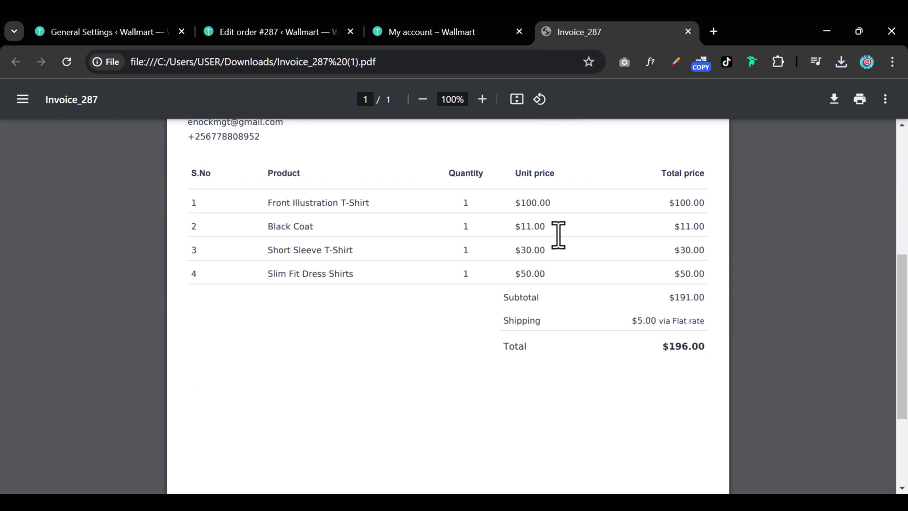
scroll(558, 238, "up", 6)
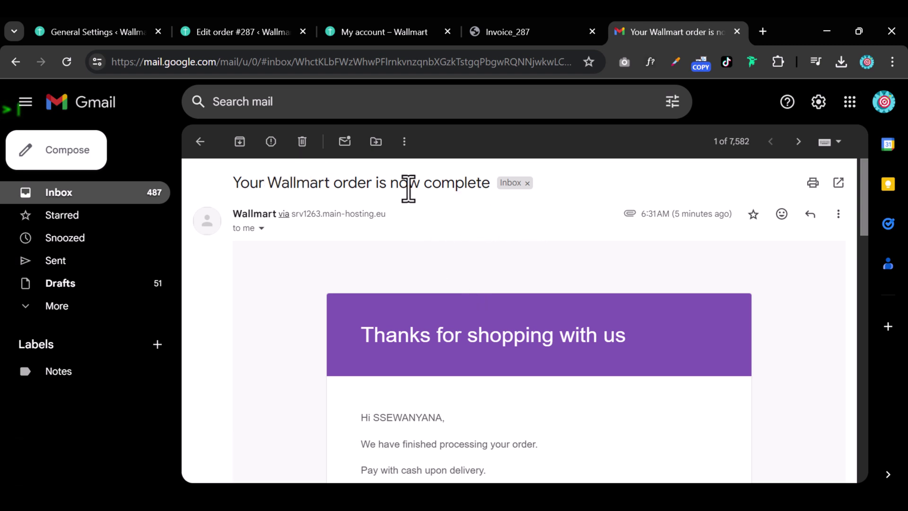
Preview the email's Invoice_287.pdf attachment and check its four item rows and $196.00 total
scroll(523, 339, "down", 18)
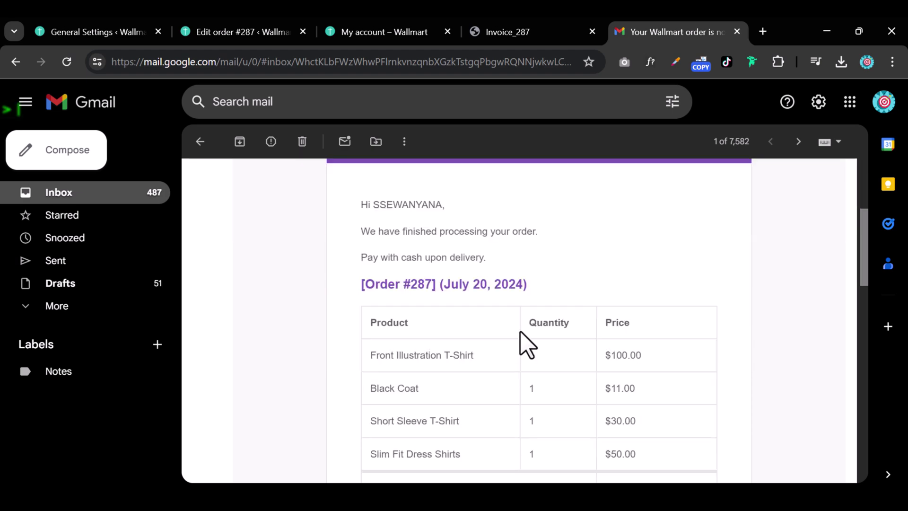
scroll(527, 338, "down", 5)
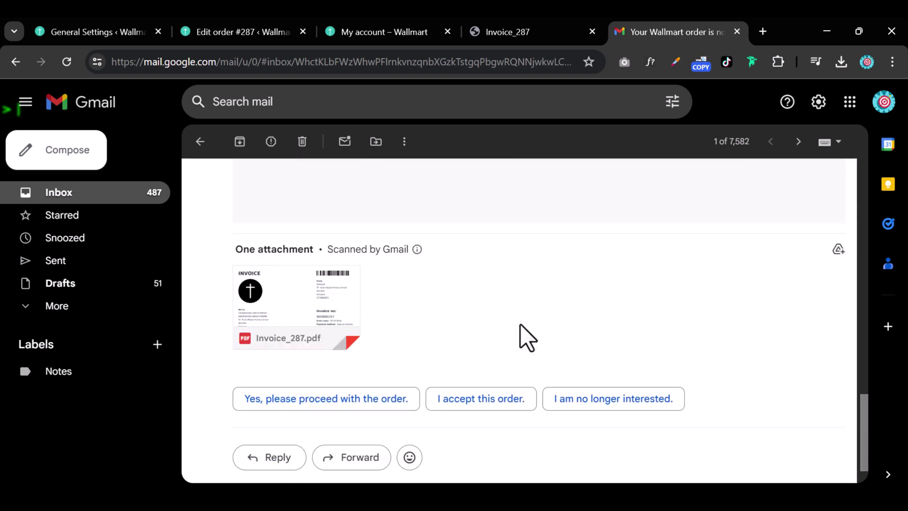
left_click(291, 286)
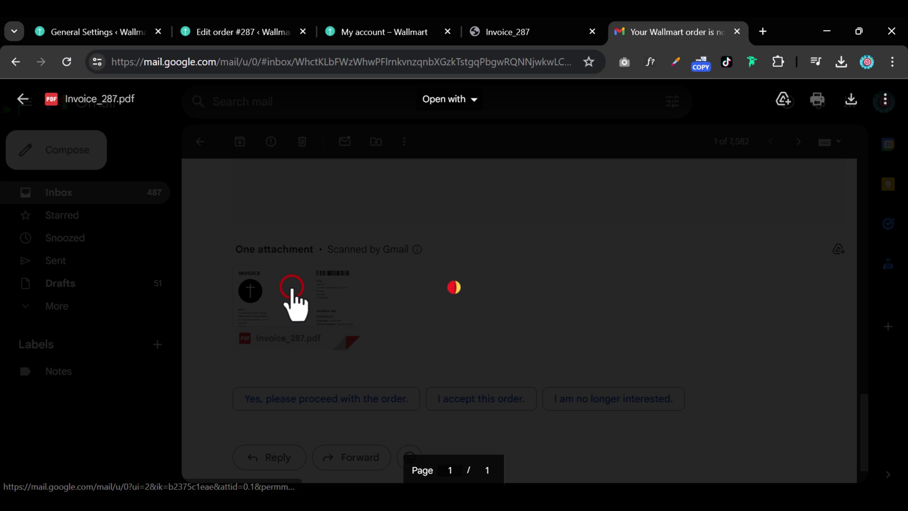
scroll(402, 298, "down", 3)
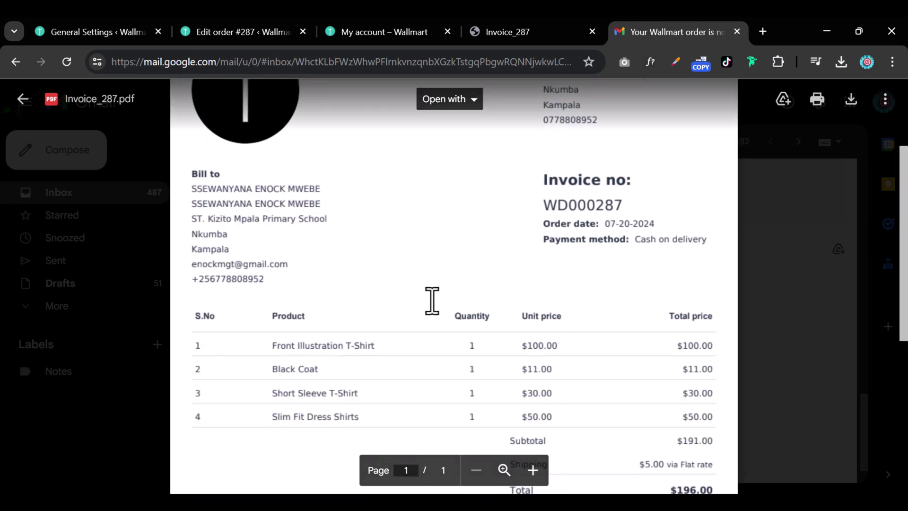
left_click_drag(270, 345, 375, 415)
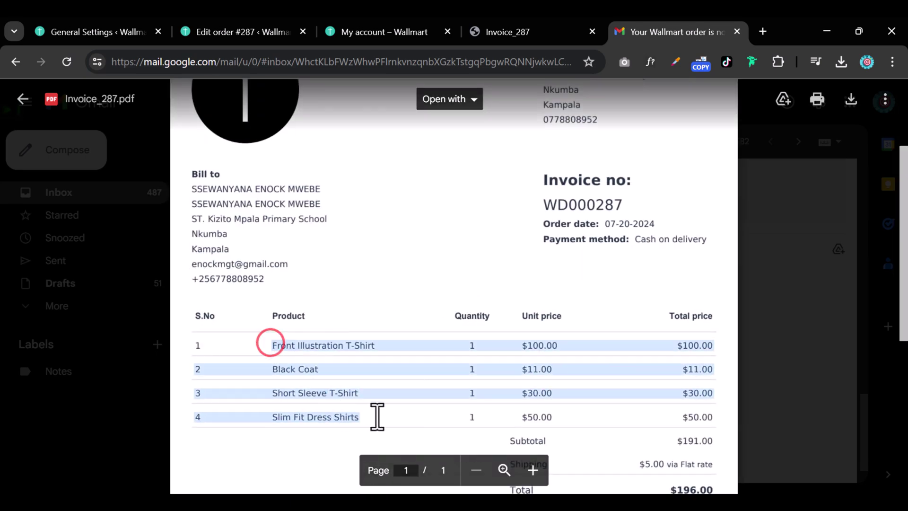
scroll(667, 313, "down", 4)
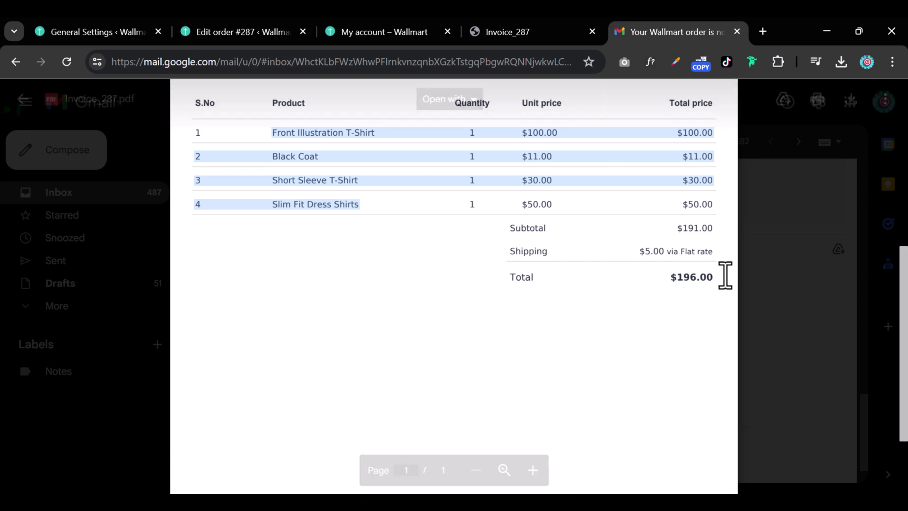
scroll(697, 282, "up", 2)
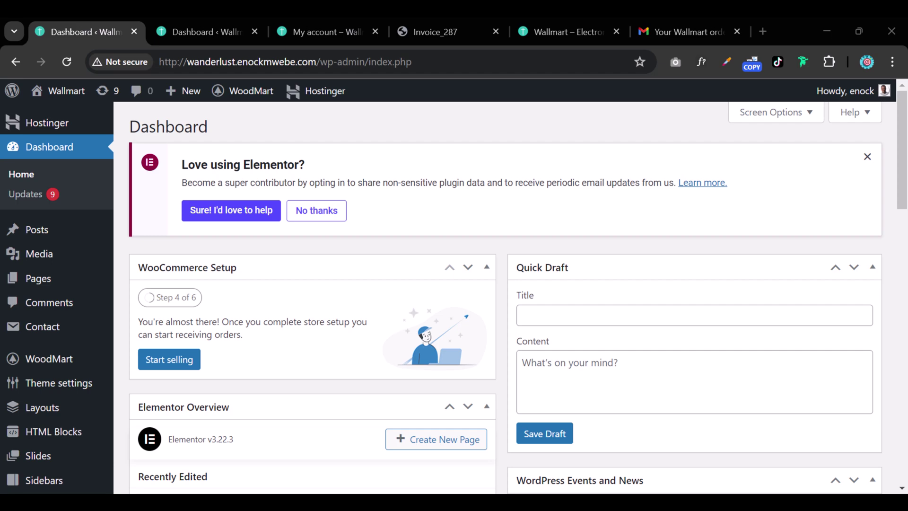
Open Invoice/Packing General Settings and review the Invoice, Packing slip and label document types
scroll(284, 233, "down", 5)
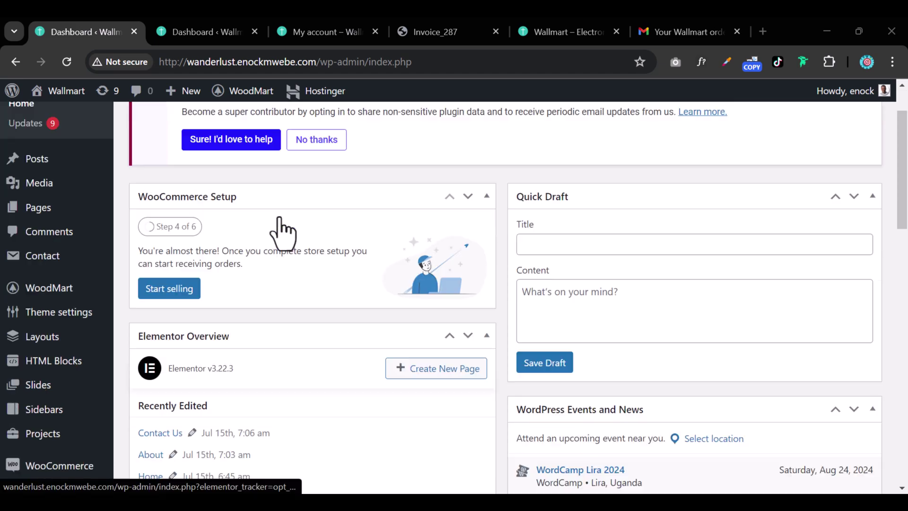
scroll(282, 233, "down", 4)
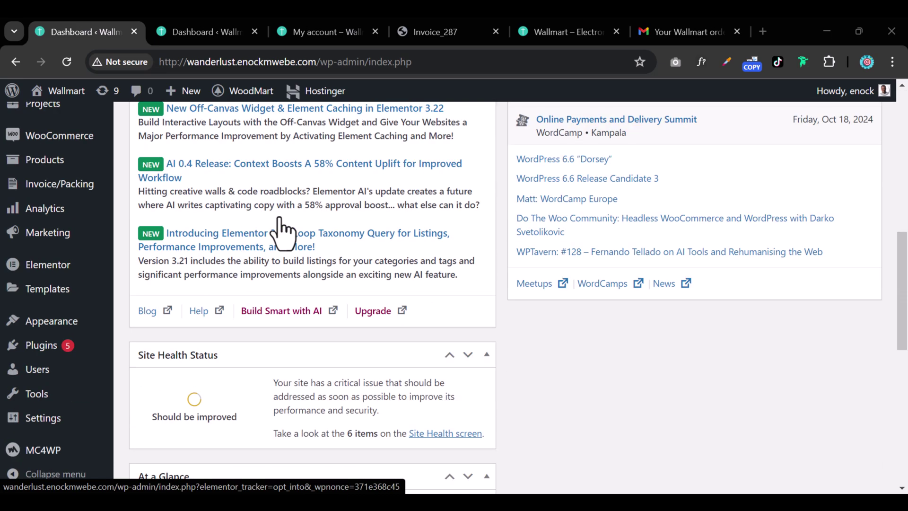
scroll(284, 231, "down", 4)
scroll(63, 360, "up", 3)
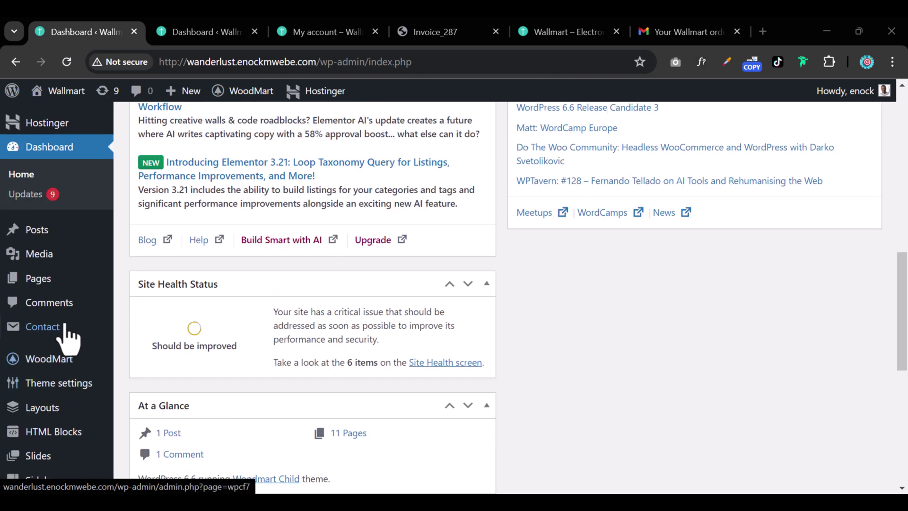
scroll(85, 402, "down", 4)
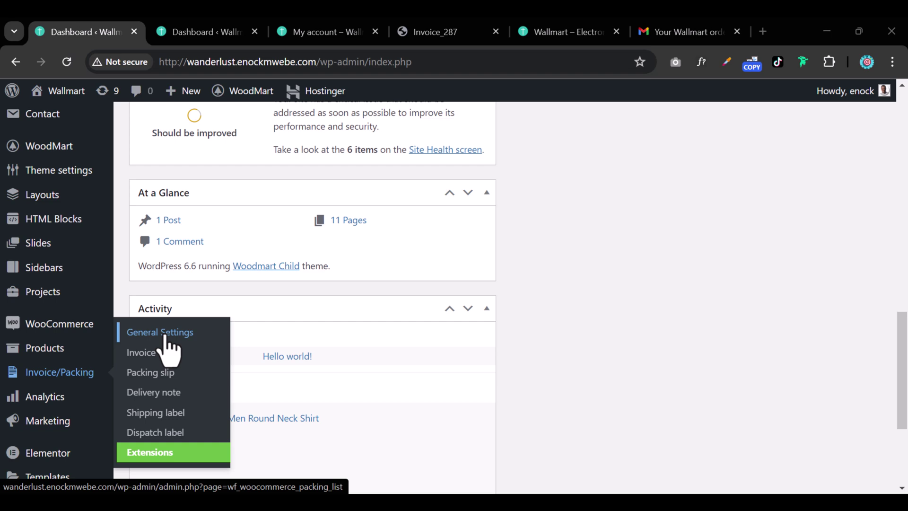
left_click(164, 333)
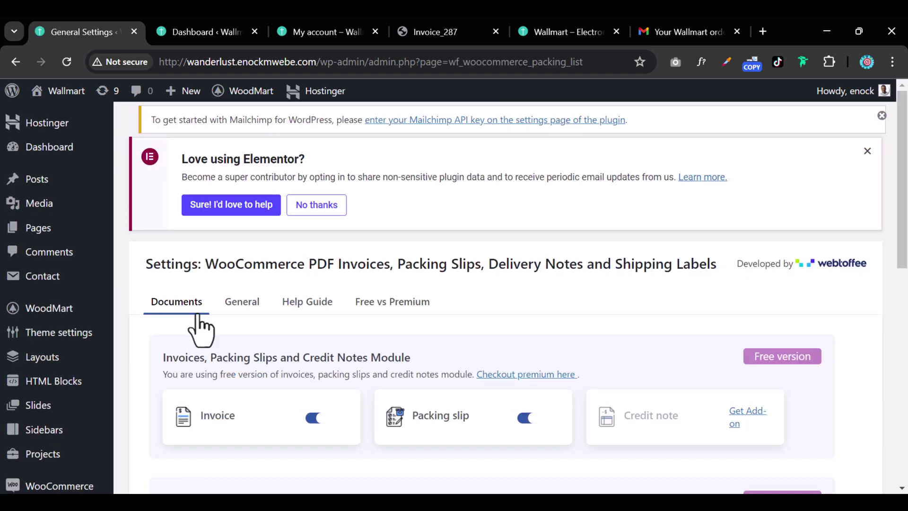
scroll(449, 359, "down", 3)
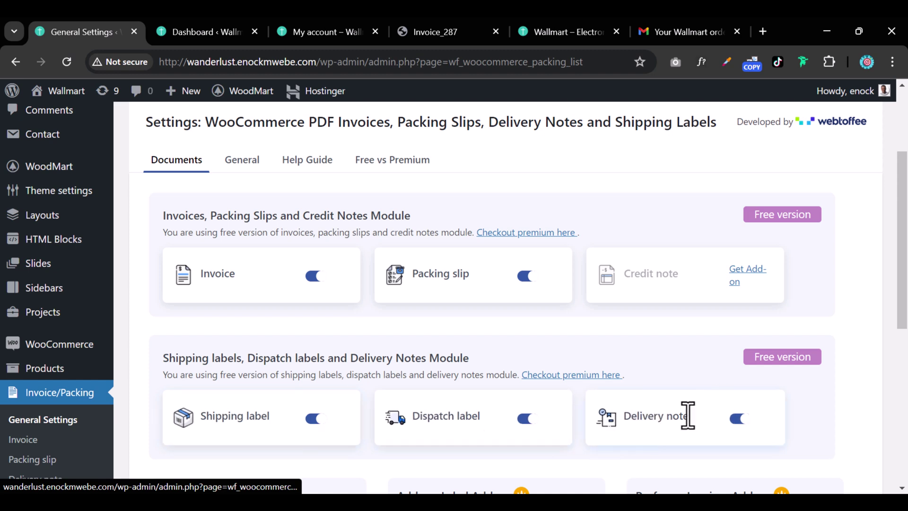
scroll(664, 415, "down", 3)
scroll(645, 415, "up", 3)
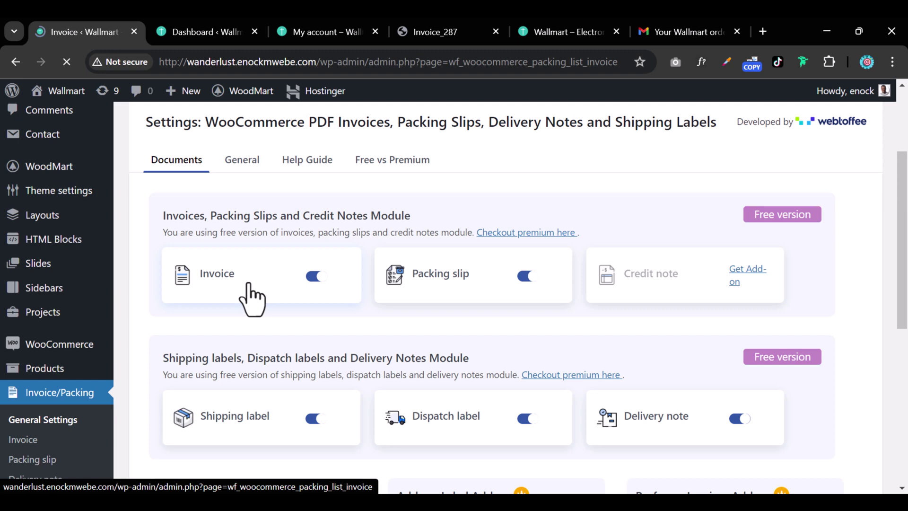
Review the Invoice General settings and enable invoice printing on the Order details page
scroll(363, 357, "down", 4)
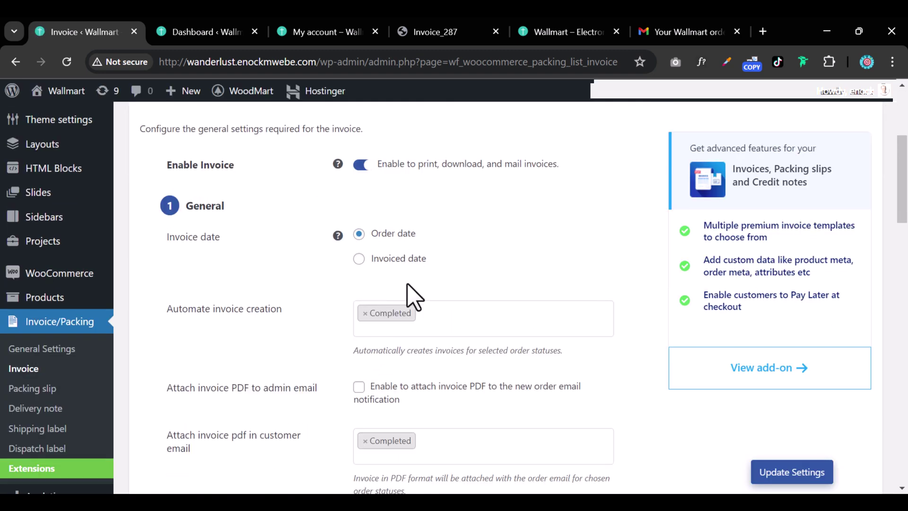
scroll(412, 297, "down", 3)
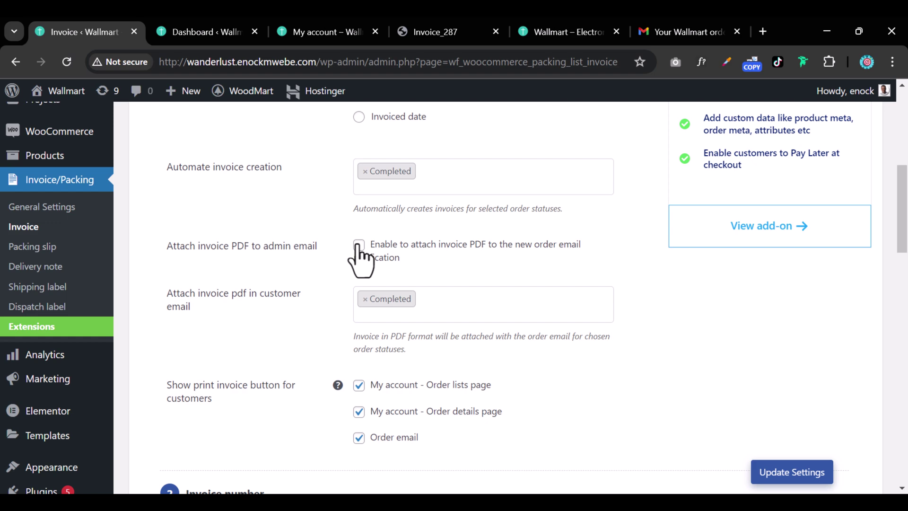
scroll(396, 297, "down", 3)
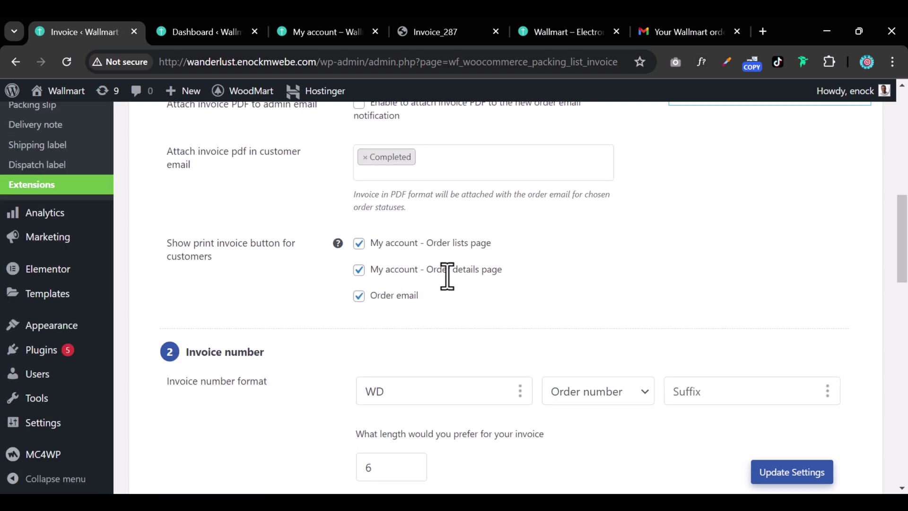
scroll(425, 308, "down", 2)
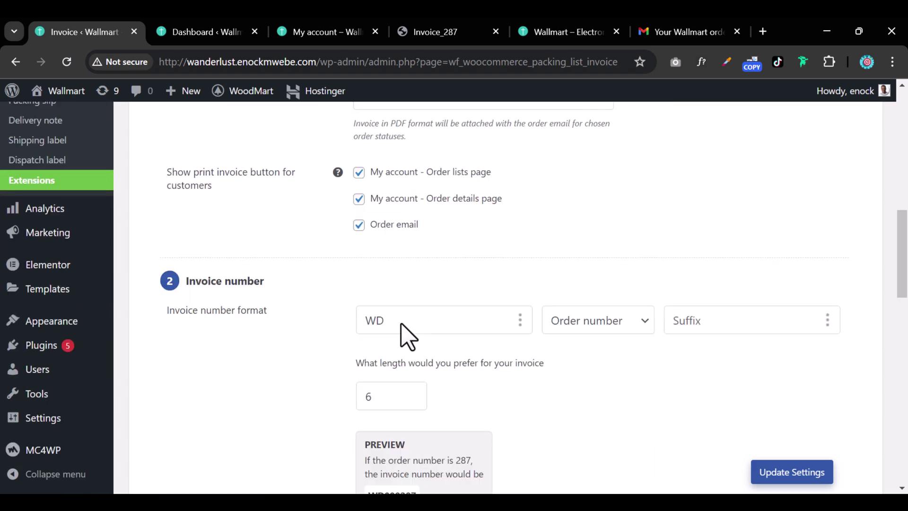
left_click(359, 199)
scroll(435, 243, "down", 12)
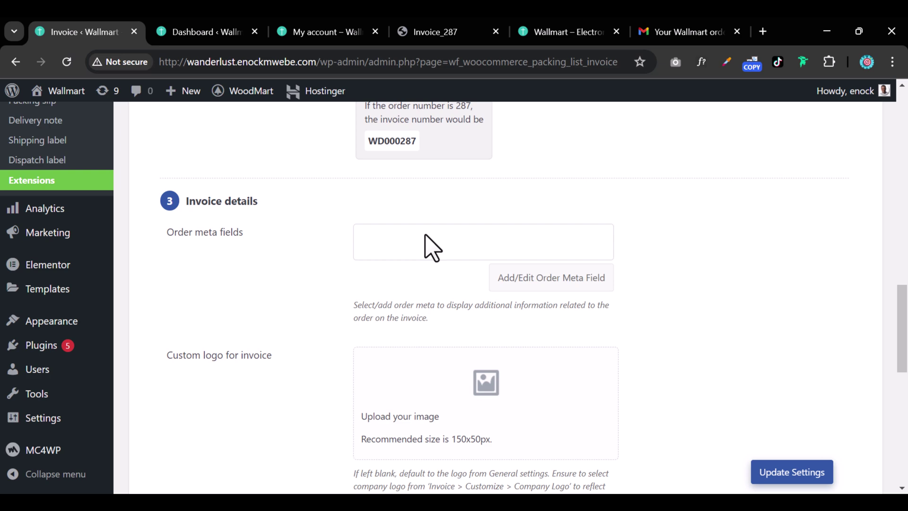
scroll(428, 237, "up", 3)
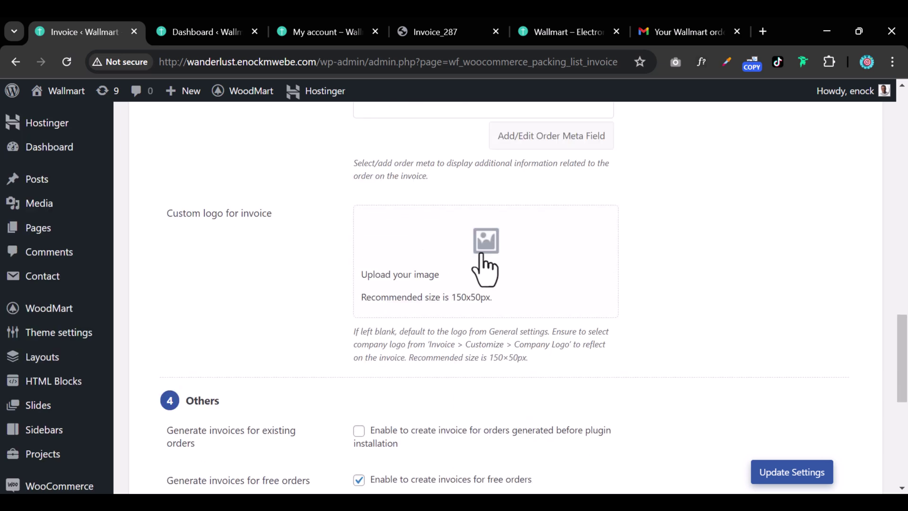
scroll(465, 264, "down", 8)
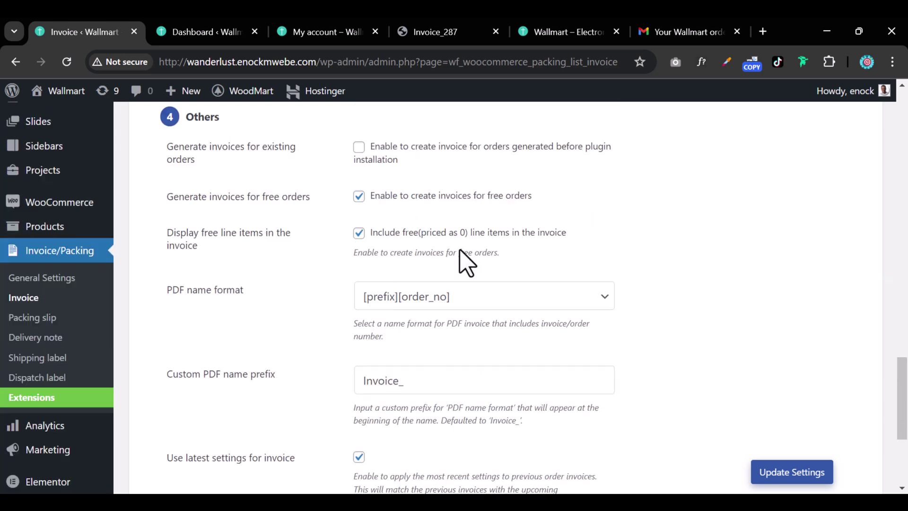
scroll(461, 253, "up", 20)
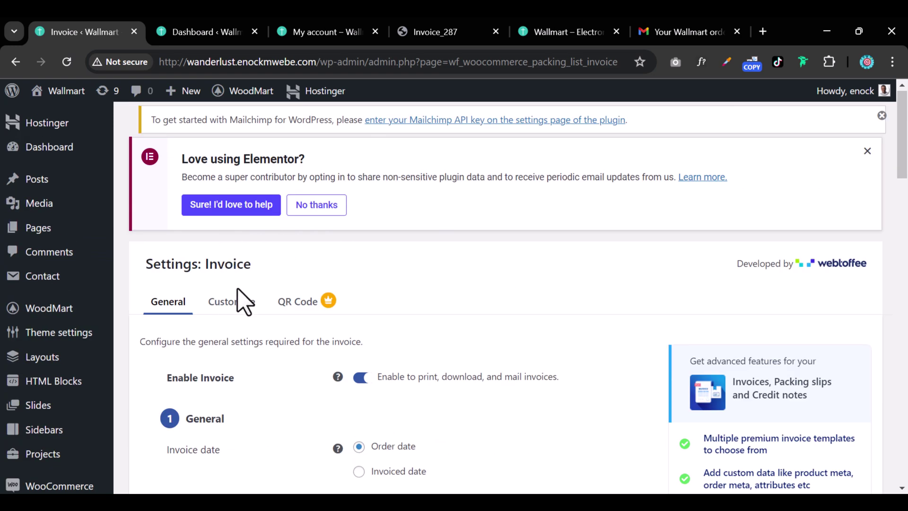
left_click(230, 303)
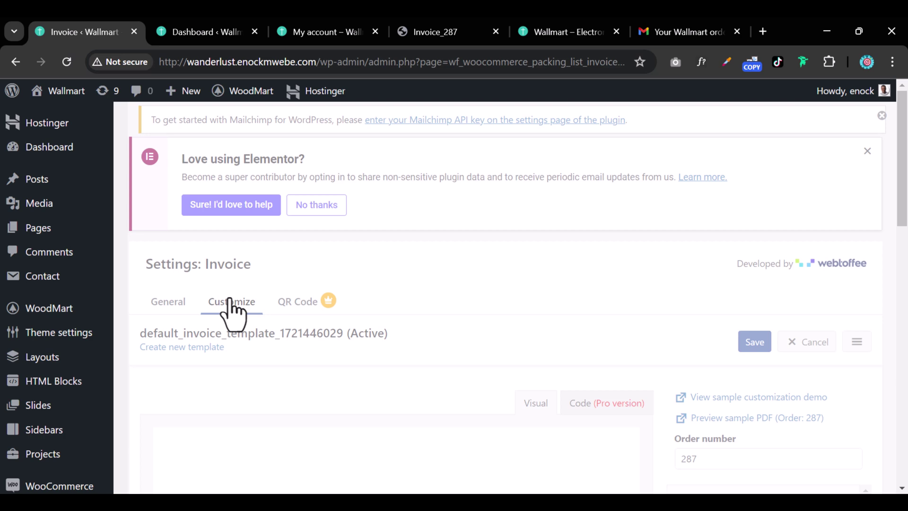
Change the invoice document title to WANDERLUST INVOICE
scroll(487, 303, "down", 6)
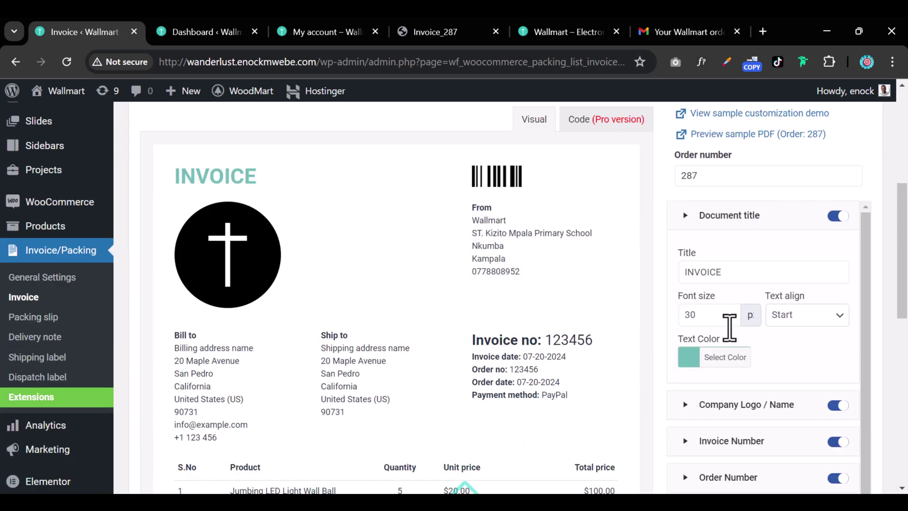
scroll(719, 347, "up", 2)
scroll(406, 334, "up", 2)
scroll(699, 375, "down", 6)
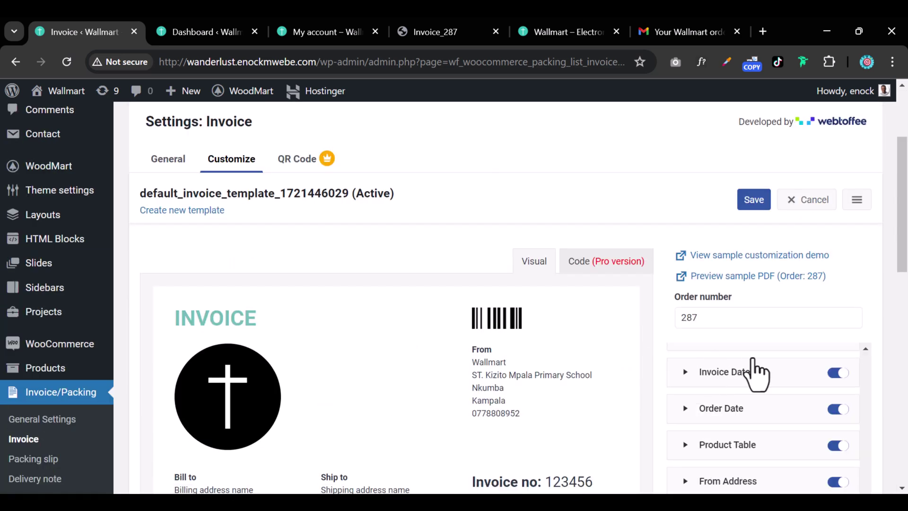
scroll(756, 371, "up", 6)
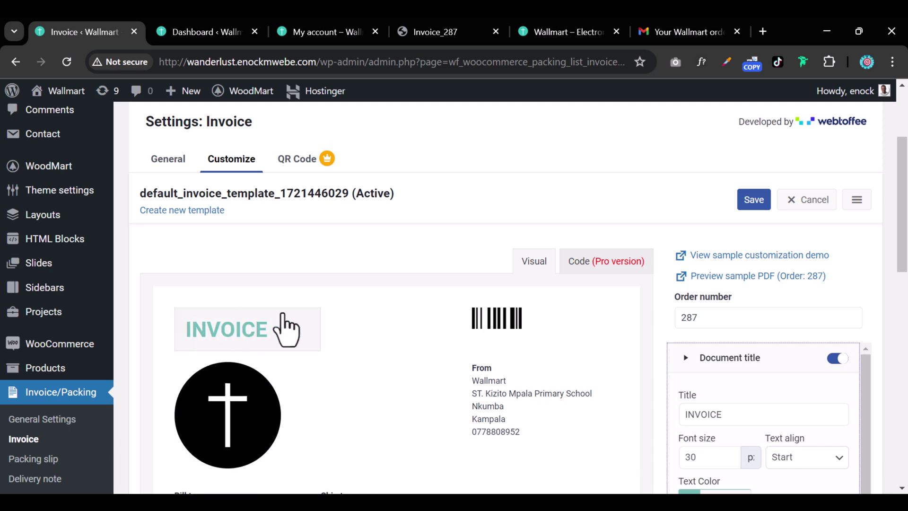
scroll(757, 355, "down", 3)
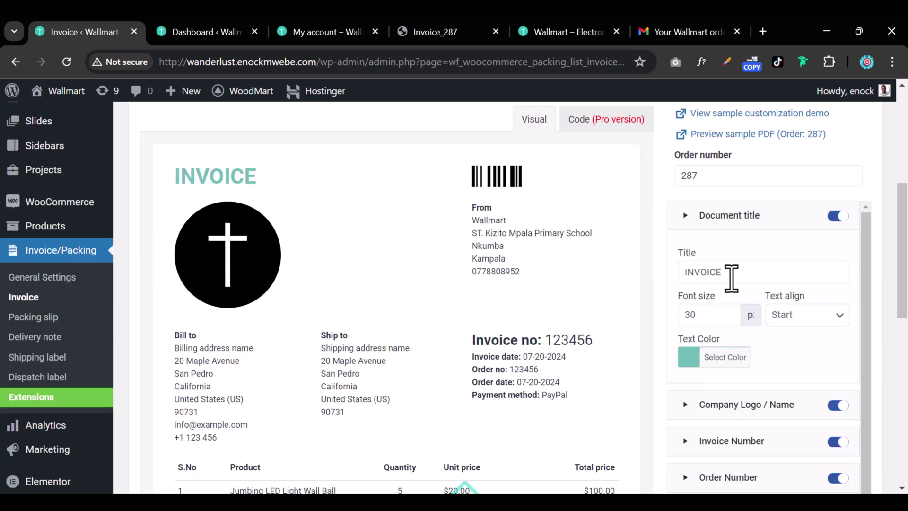
left_click(731, 273)
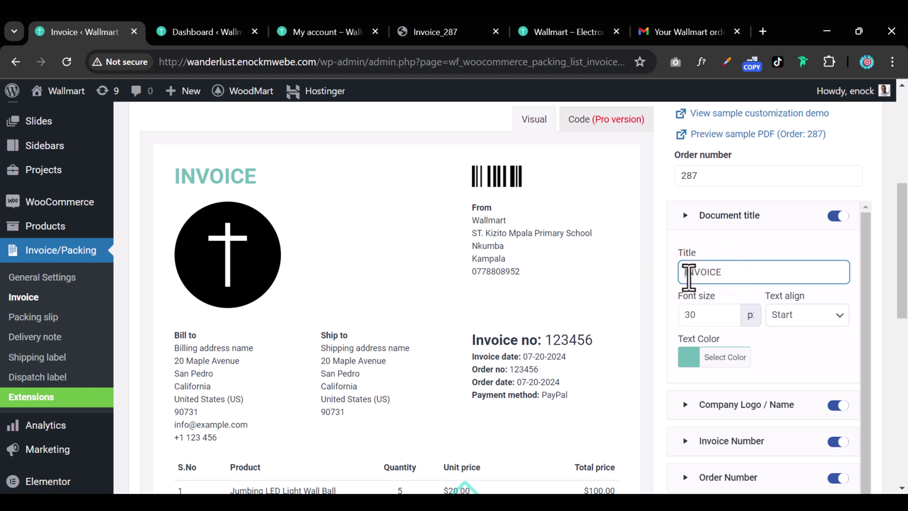
type("WANDER")
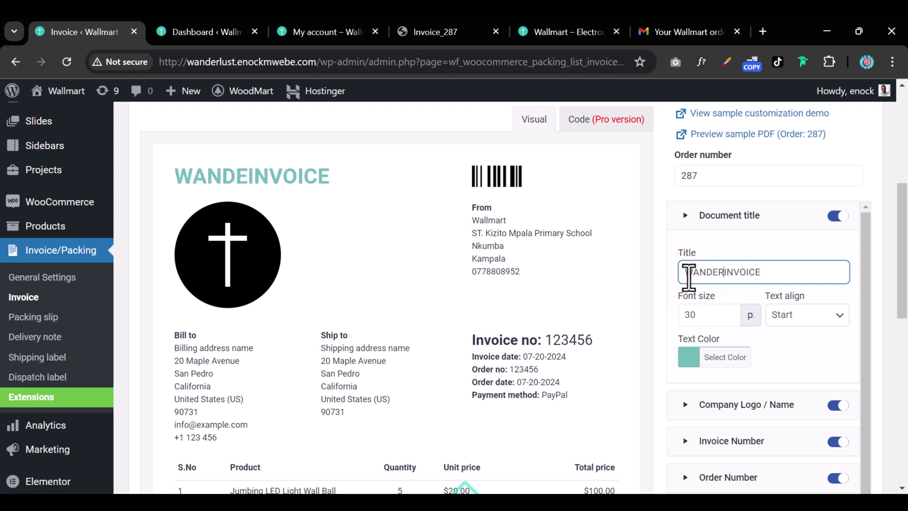
type("LUST")
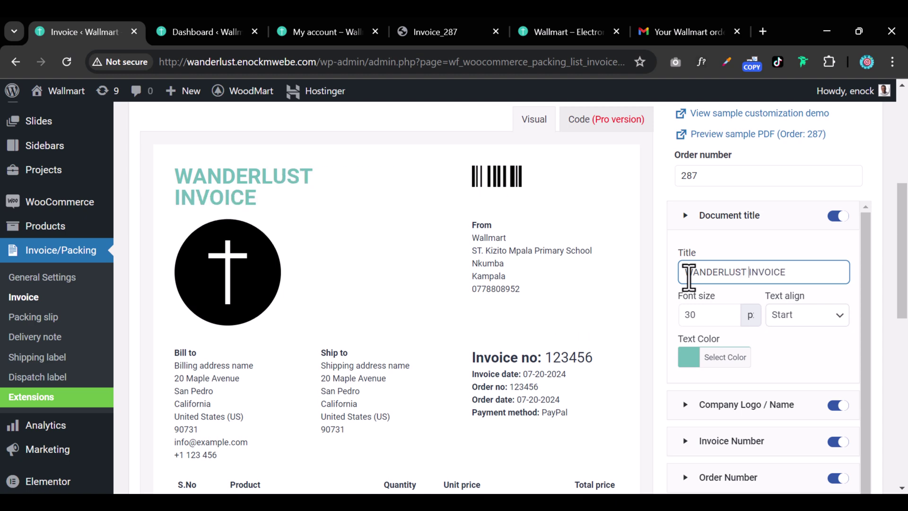
Make the title text colour pink, #c473a4
left_click(697, 359)
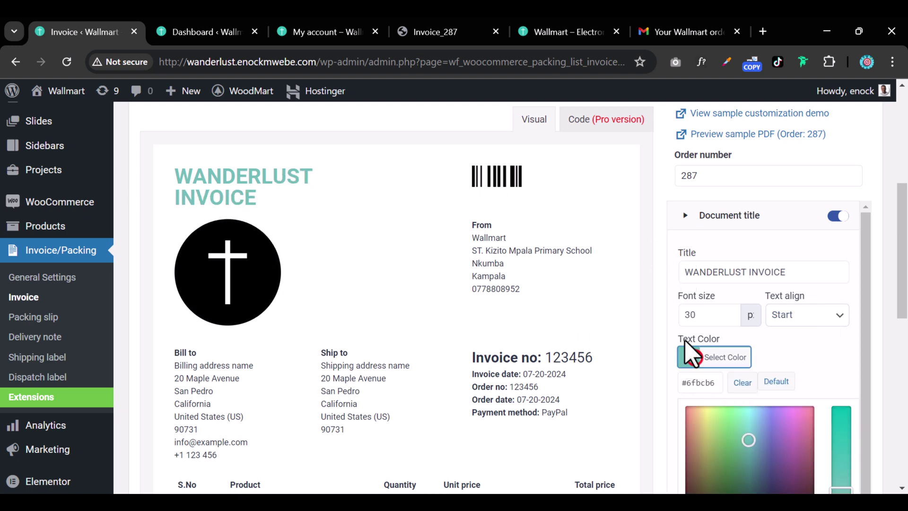
left_click_drag(766, 449, 790, 425)
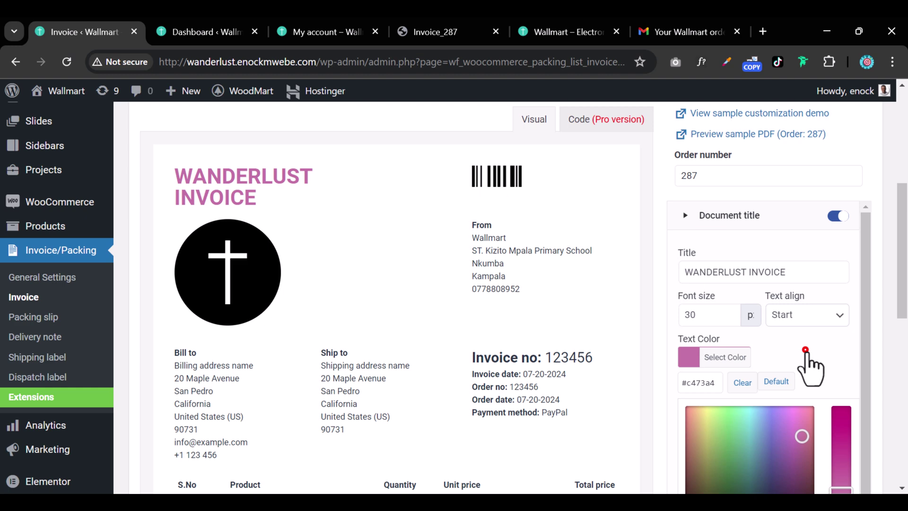
scroll(804, 352, "down", 5)
Toggle the order number, hide the invoice date and show the customer note on the invoice
scroll(789, 337, "down", 2)
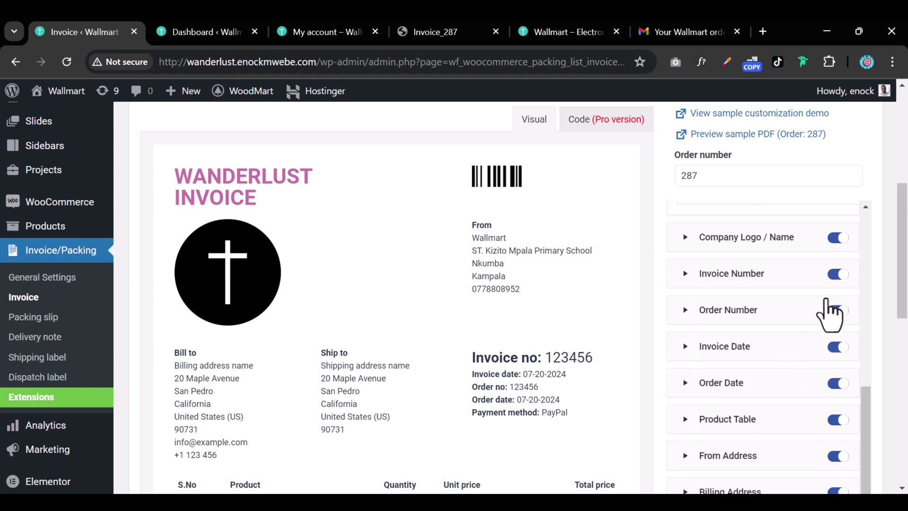
left_click(837, 311)
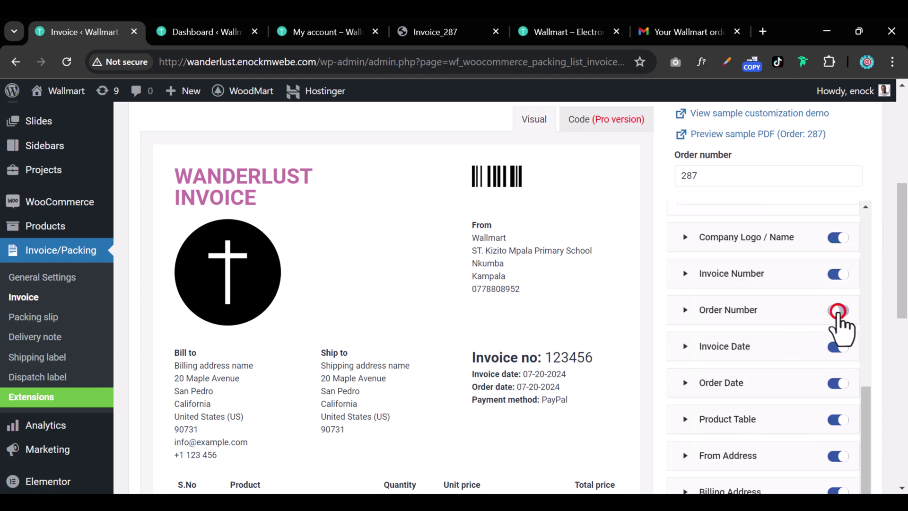
left_click(841, 350)
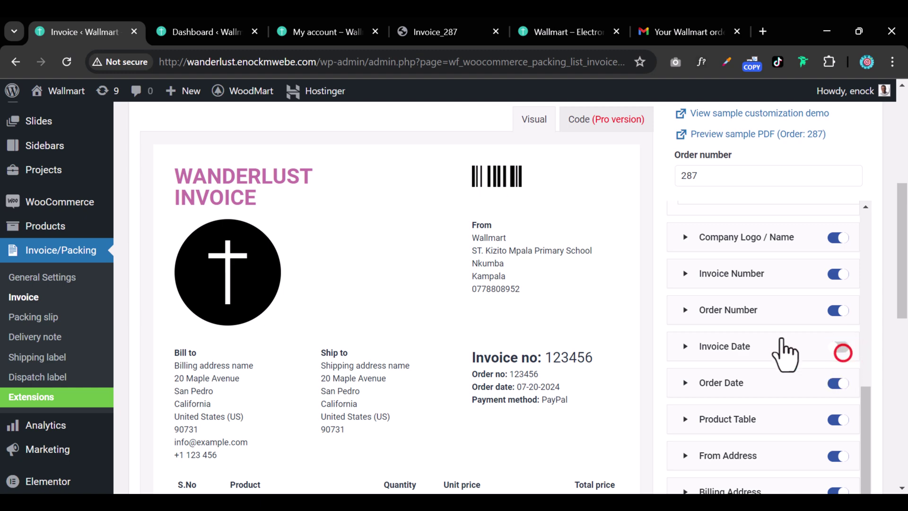
scroll(780, 353, "down", 5)
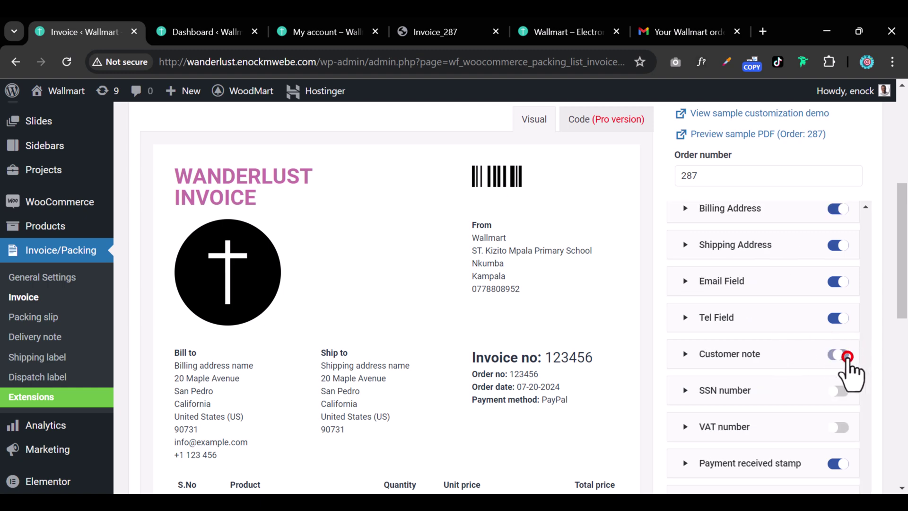
left_click(847, 356)
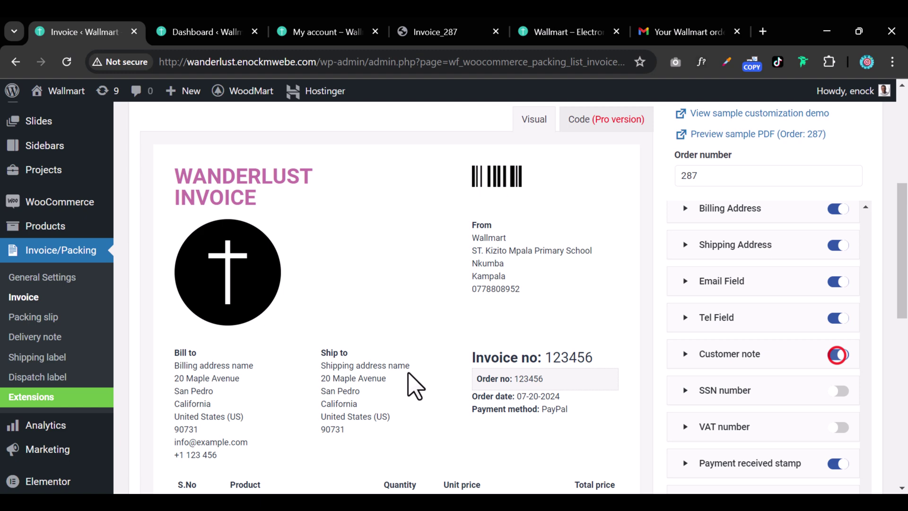
scroll(415, 385, "down", 6)
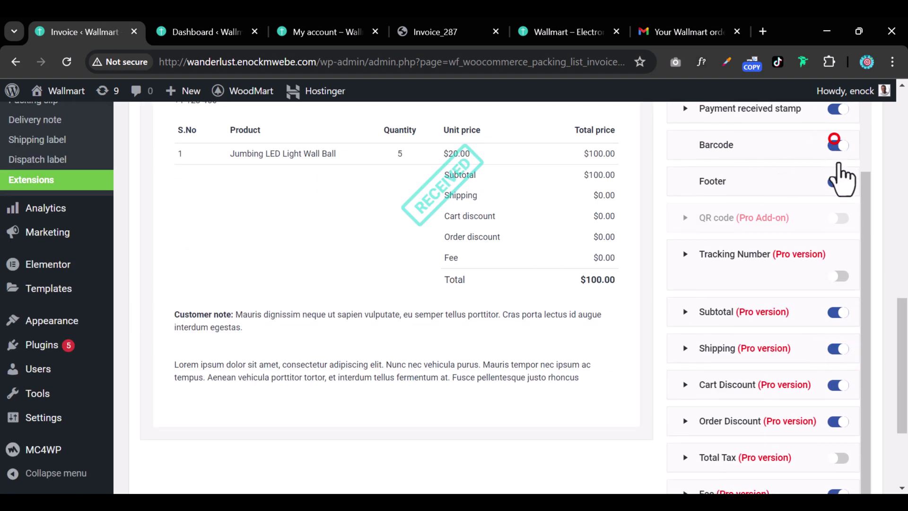
Remove the barcode from the invoice while keeping the footer paragraph
left_click(837, 182)
left_click(839, 145)
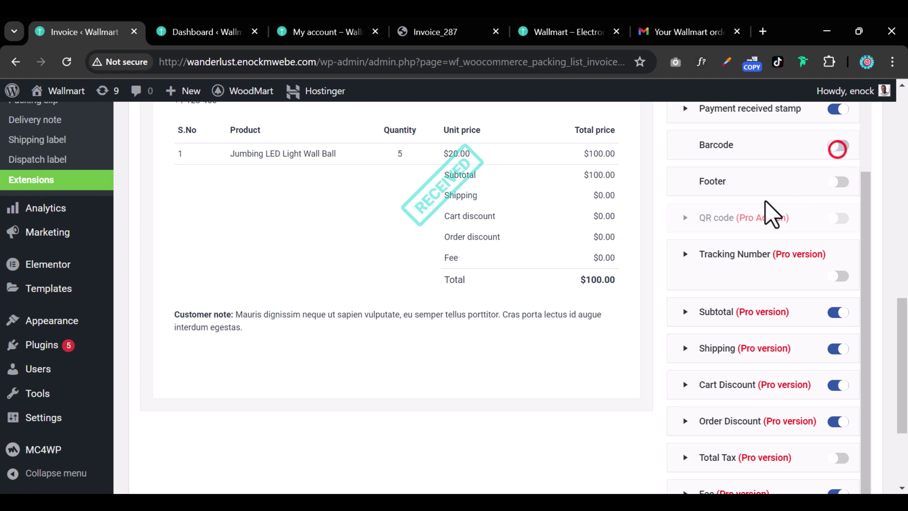
left_click(836, 182)
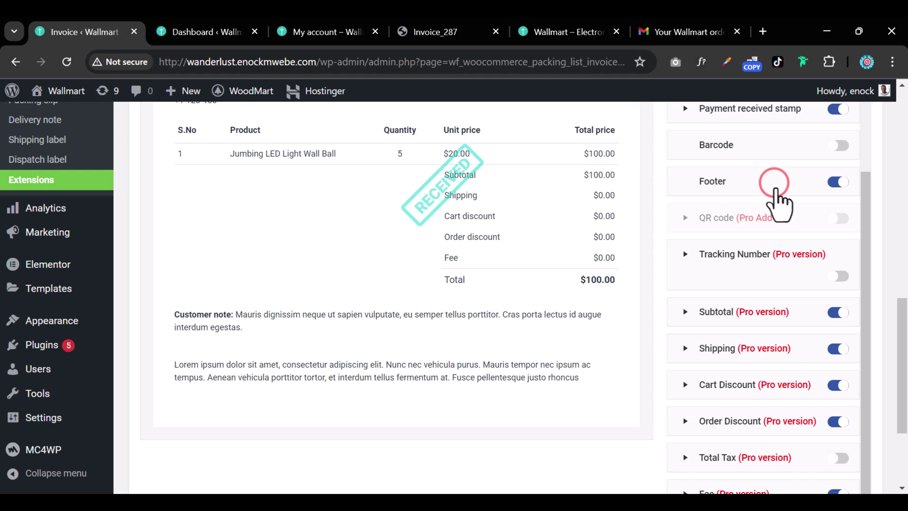
scroll(797, 232, "down", 2)
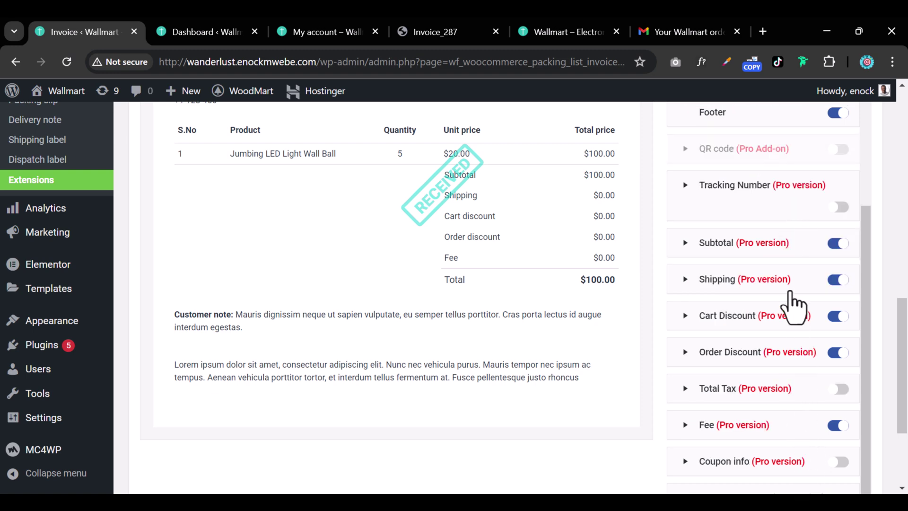
scroll(790, 284, "up", 8)
scroll(788, 283, "down", 8)
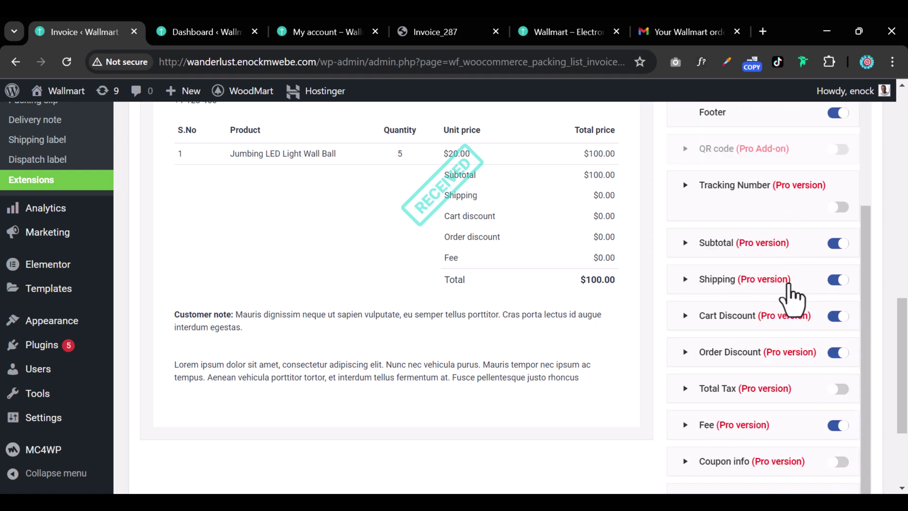
scroll(831, 418, "up", 2)
scroll(832, 418, "up", 8)
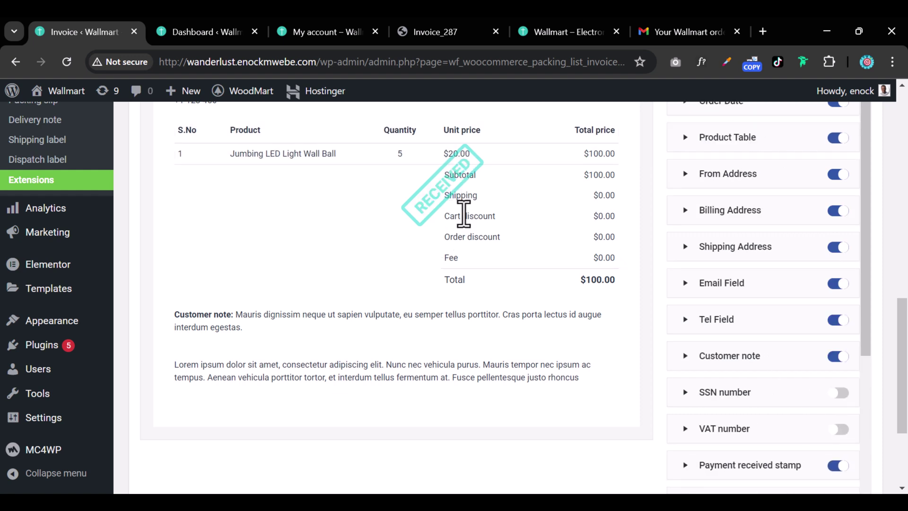
scroll(731, 340, "down", 2)
scroll(730, 338, "down", 2)
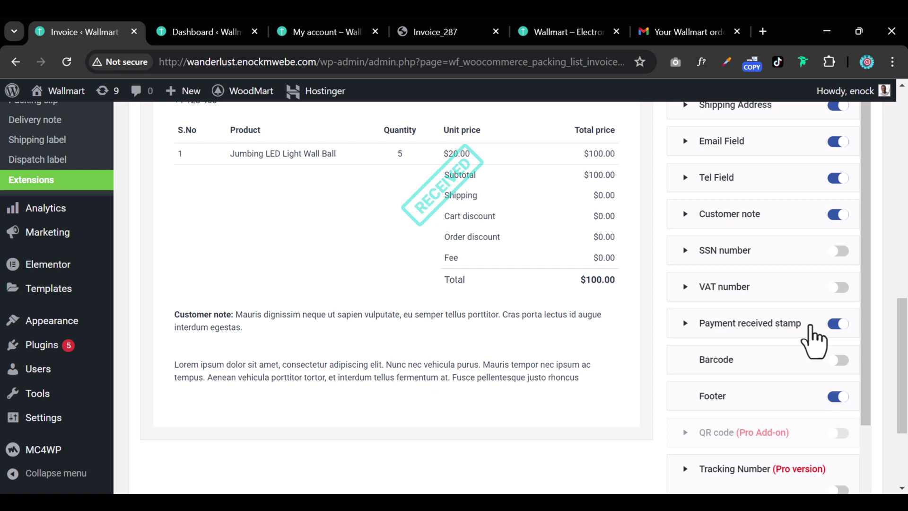
Switch off the Payment received stamp so it no longer appears on the invoice
left_click(835, 323)
left_click(836, 323)
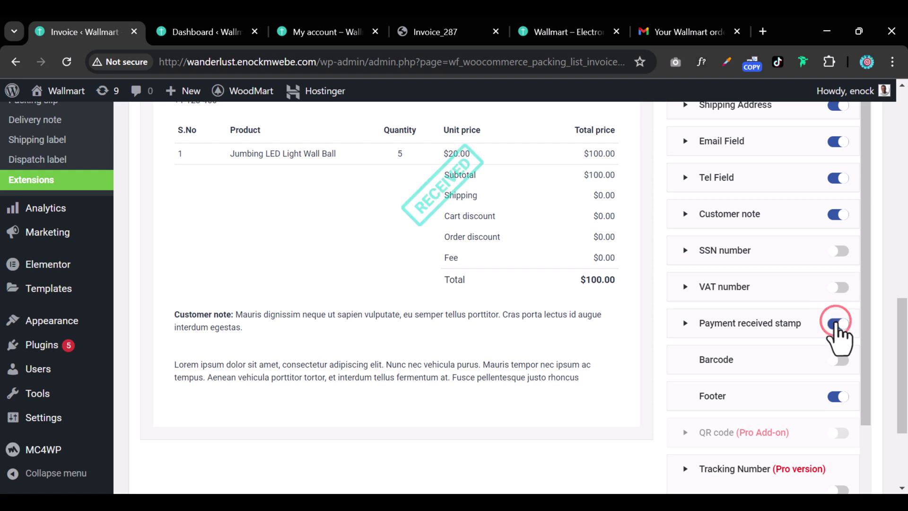
left_click(836, 323)
scroll(785, 373, "up", 10)
scroll(468, 310, "up", 10)
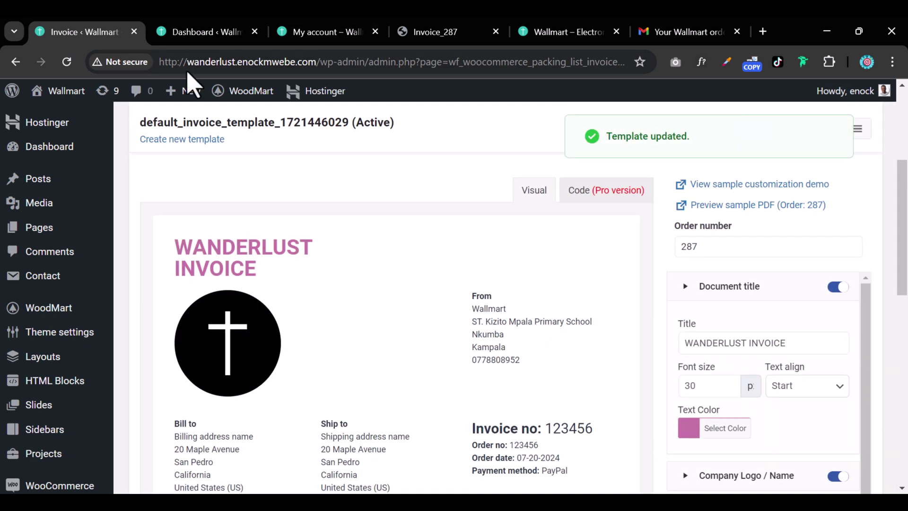
Return to the plugin's General settings and show the company details
left_click(15, 61)
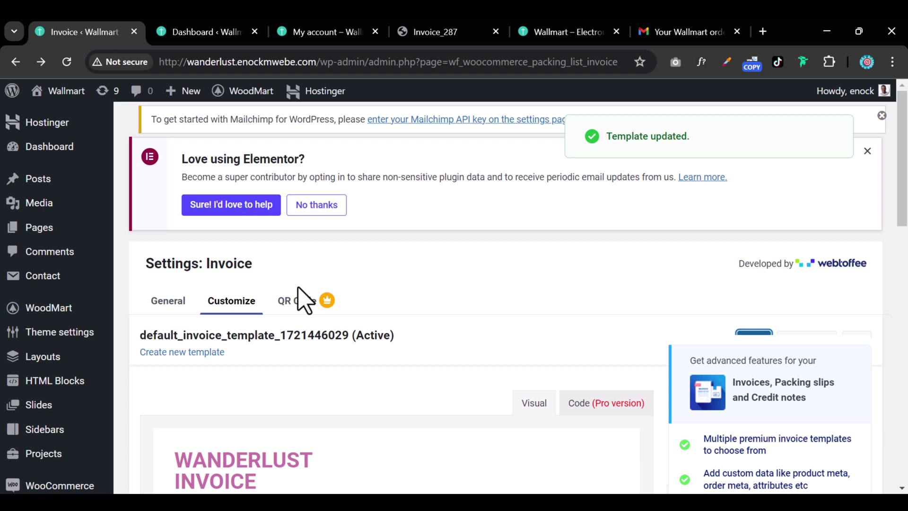
left_click(7, 62)
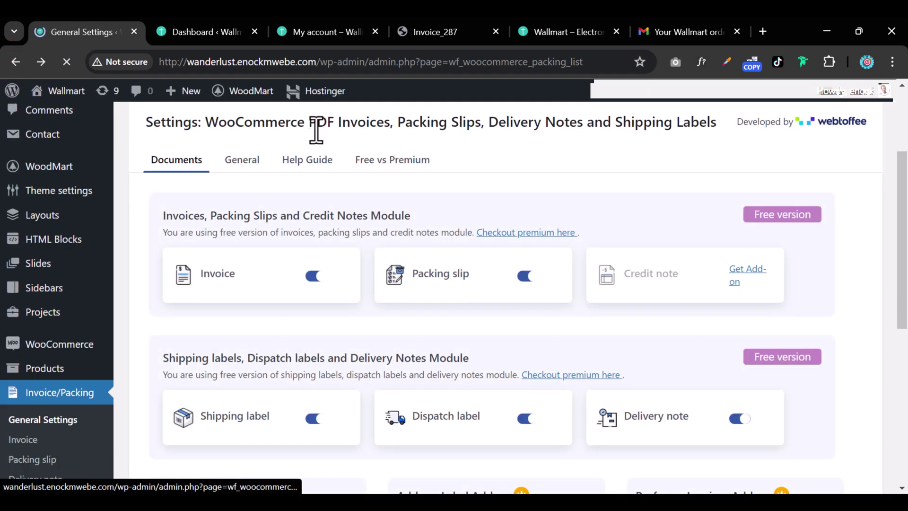
left_click(232, 183)
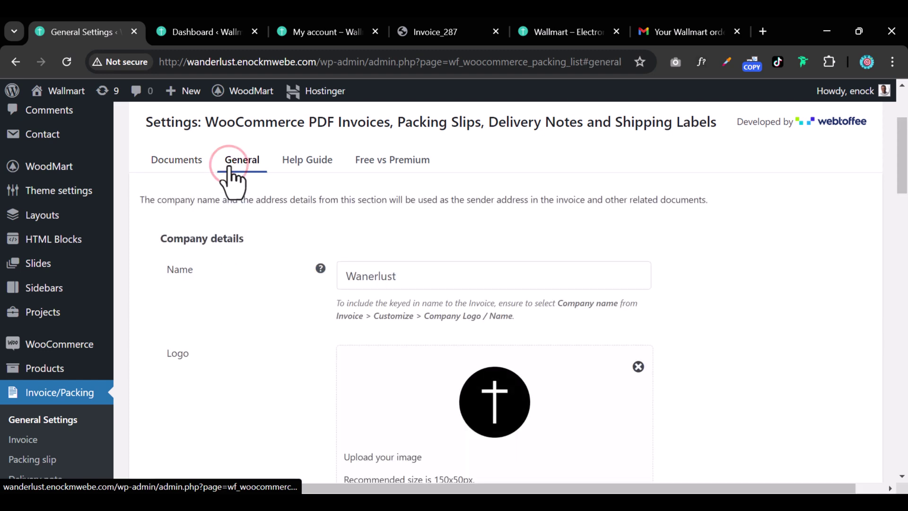
Correct the company name from Wanerlust to Wanderlust
left_click(372, 278)
type("d")
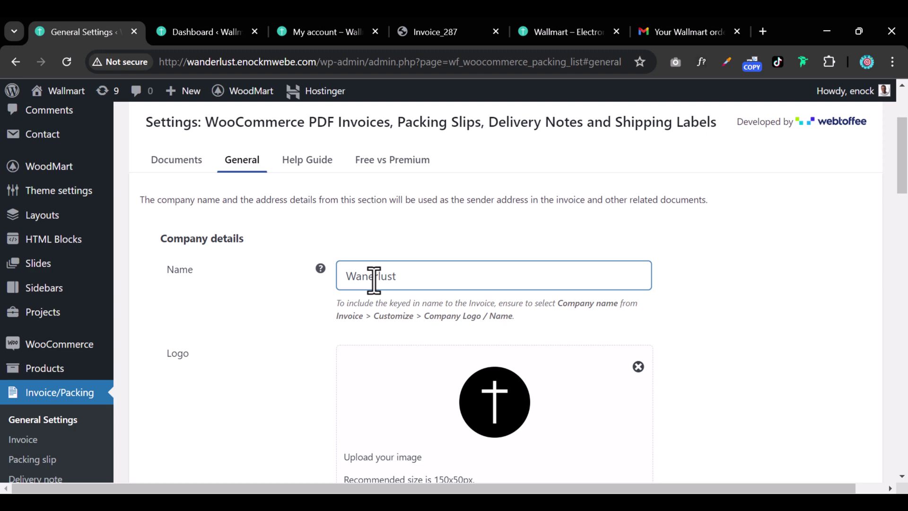
left_click(433, 242)
left_click_drag(388, 276, 441, 284)
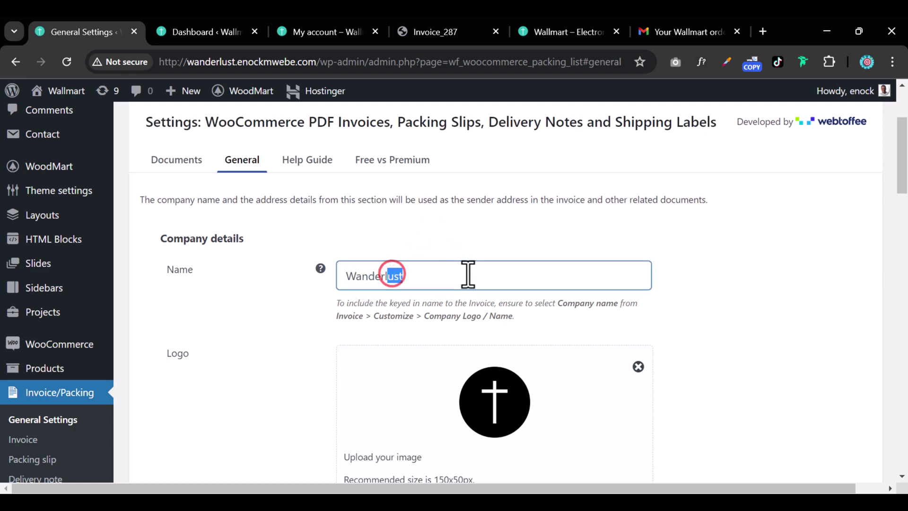
Paste the saved terms about inspecting products and reporting claims within 7 days into Footer
scroll(473, 277, "down", 3)
scroll(521, 279, "down", 4)
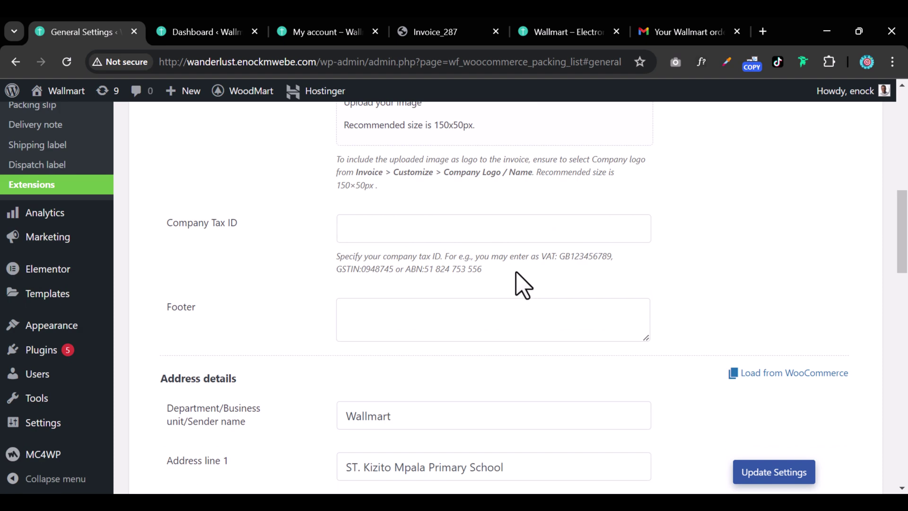
left_click(386, 315)
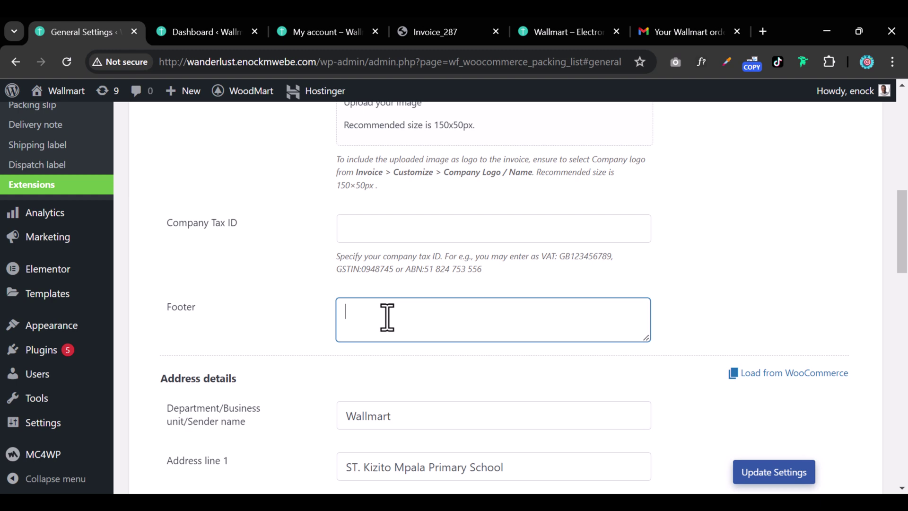
left_click(394, 301)
key("super+v")
left_click(394, 272)
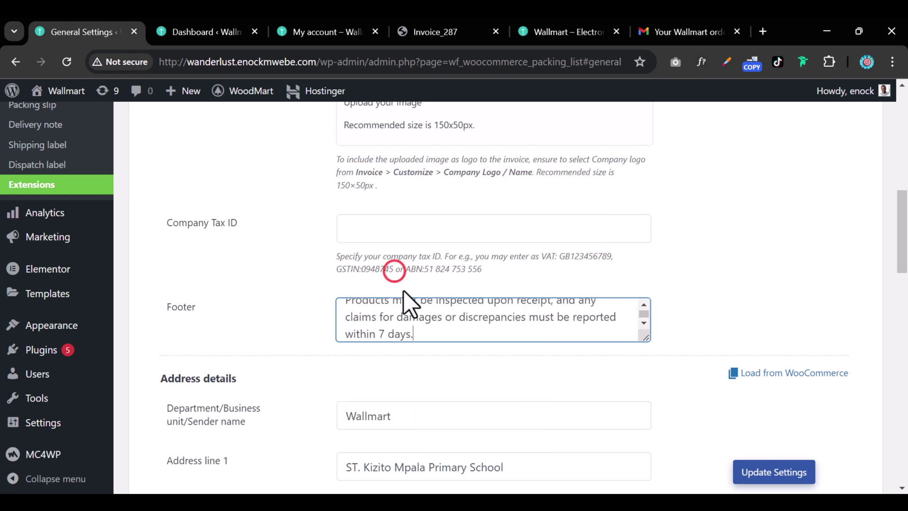
Save the general settings with Update Settings
scroll(391, 327, "up", 1)
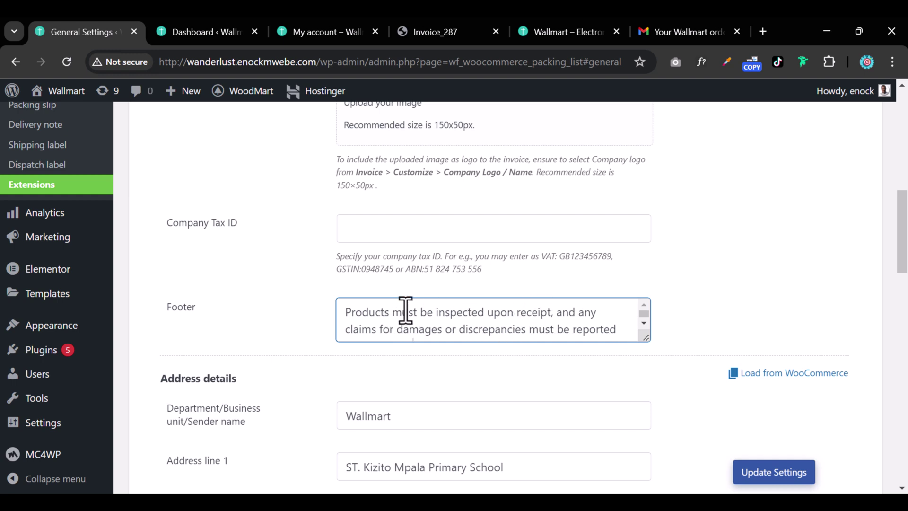
scroll(406, 311, "down", 1)
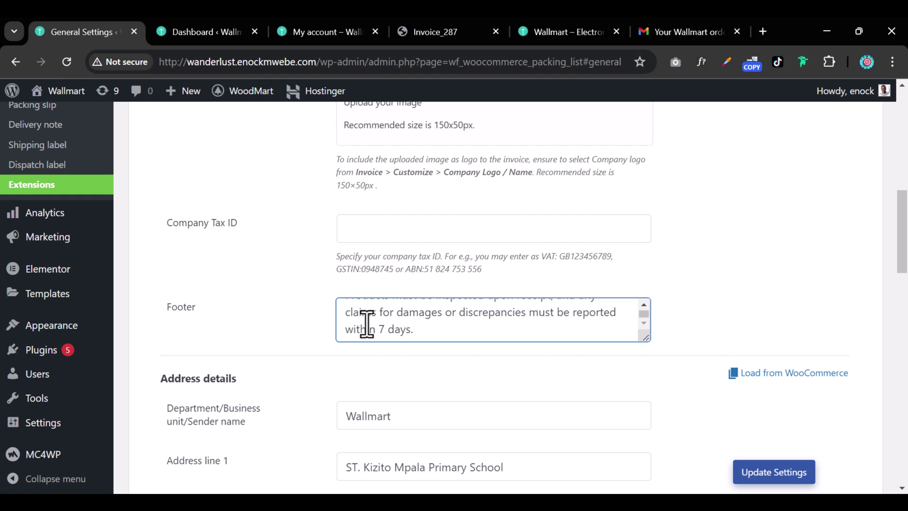
scroll(471, 327, "up", 1)
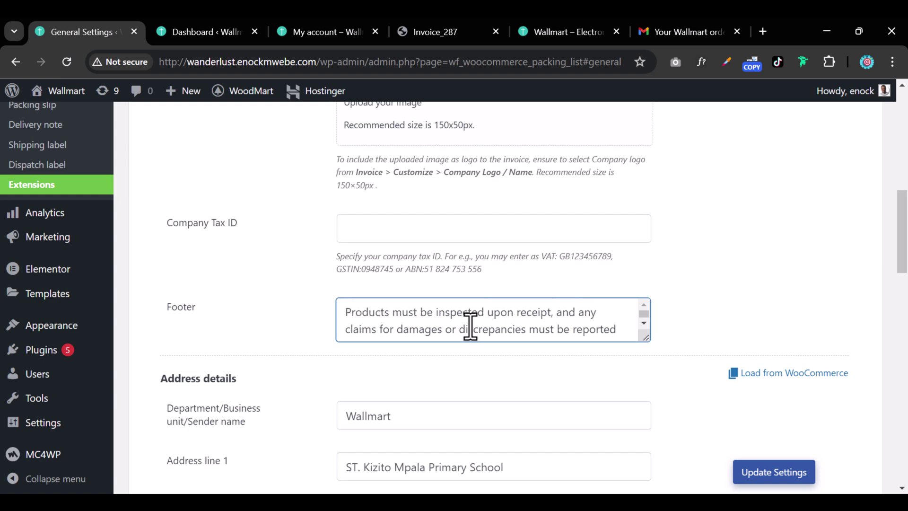
scroll(429, 314, "up", 3)
scroll(463, 326, "down", 8)
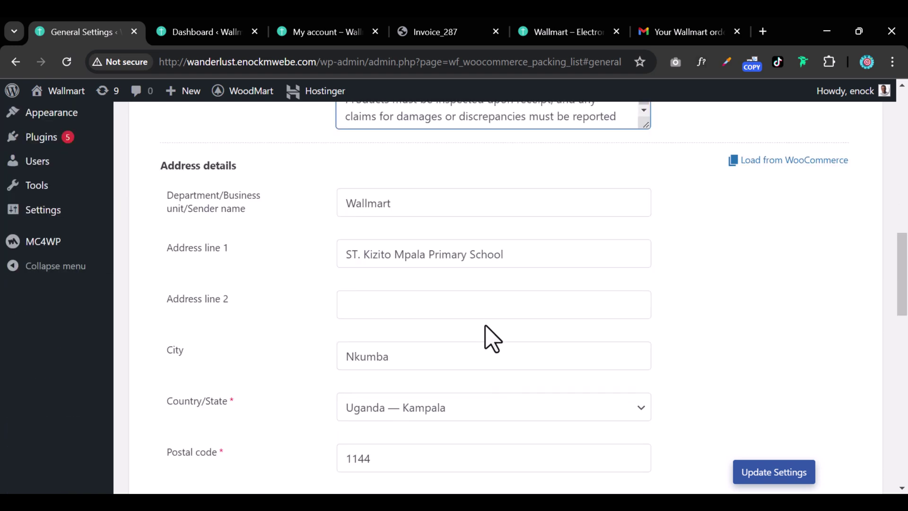
scroll(440, 294, "up", 3)
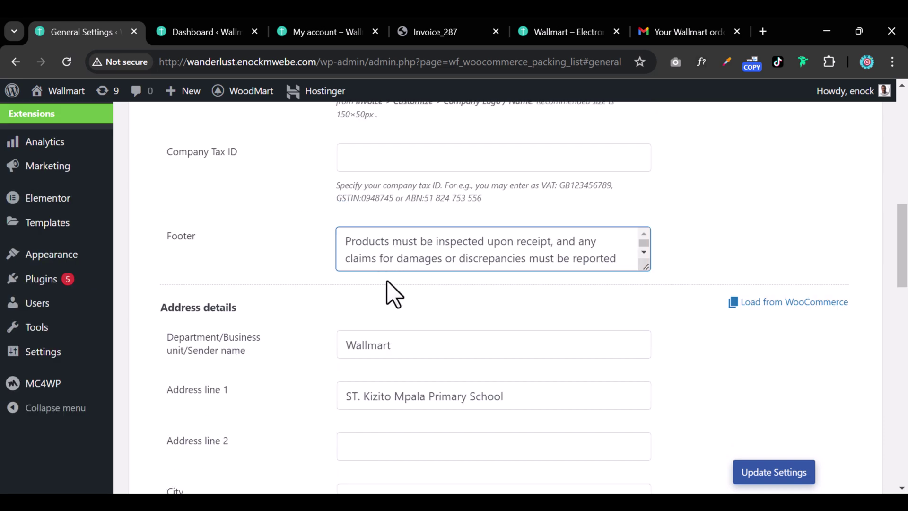
scroll(411, 269, "down", 1)
scroll(537, 259, "down", 12)
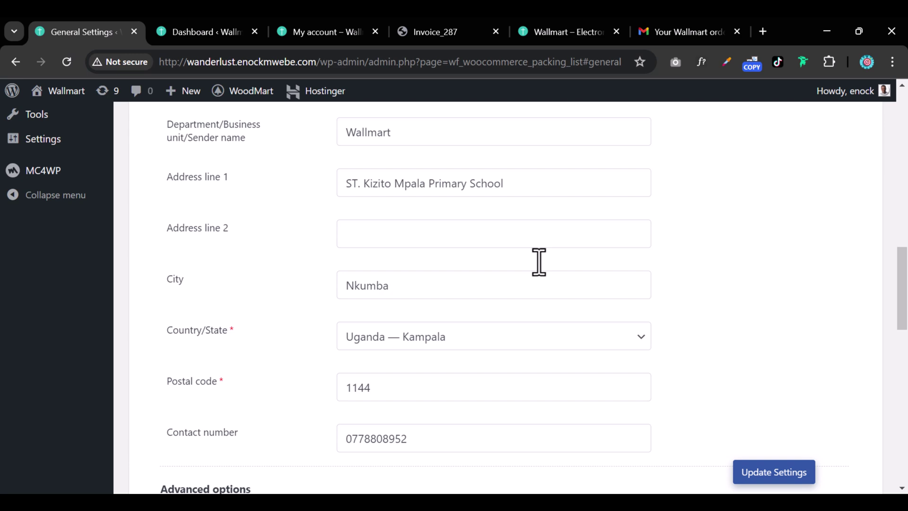
scroll(543, 274, "down", 9)
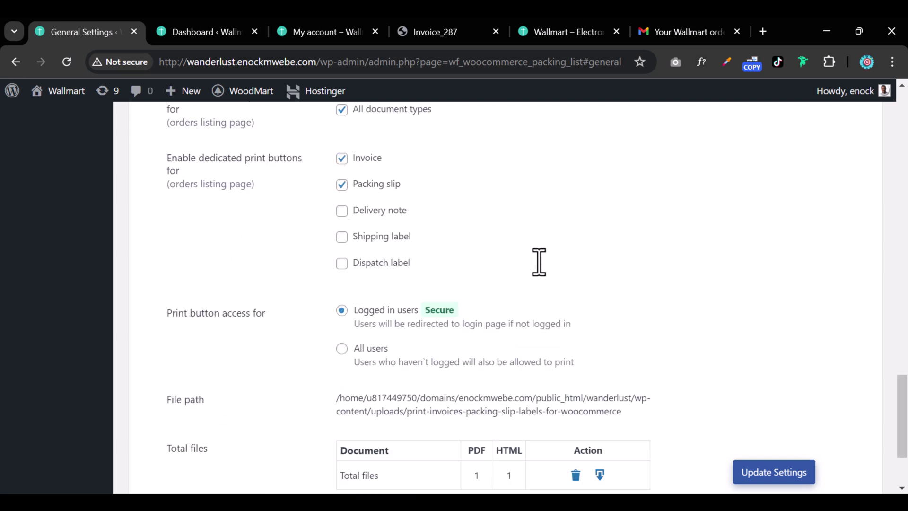
scroll(543, 275, "down", 2)
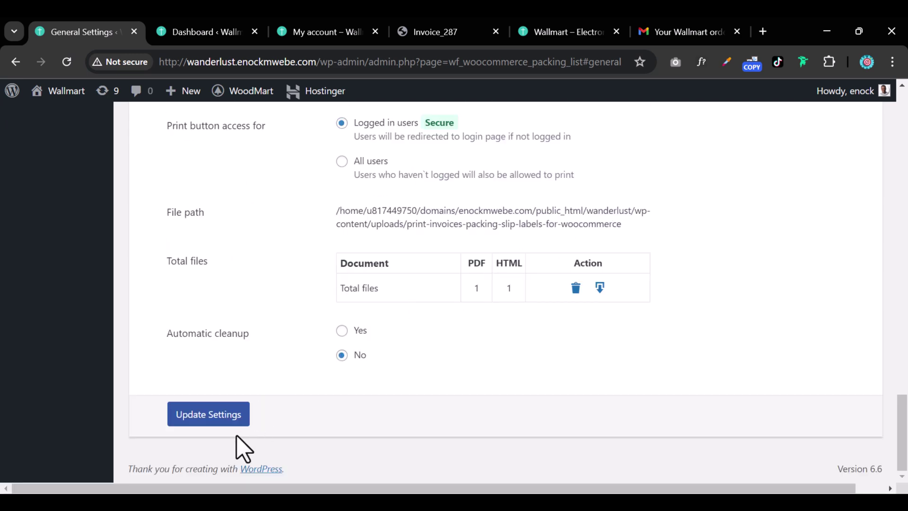
left_click(213, 412)
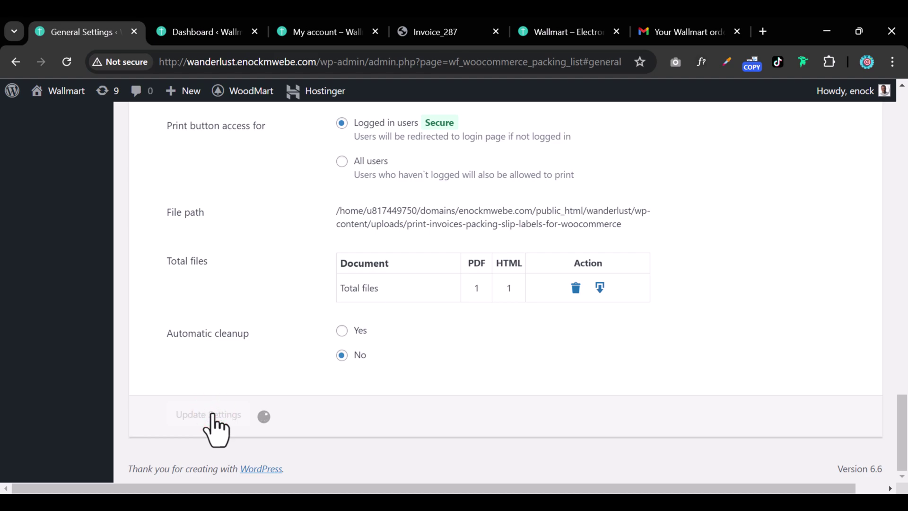
scroll(350, 330, "down", 8)
scroll(351, 330, "down", 15)
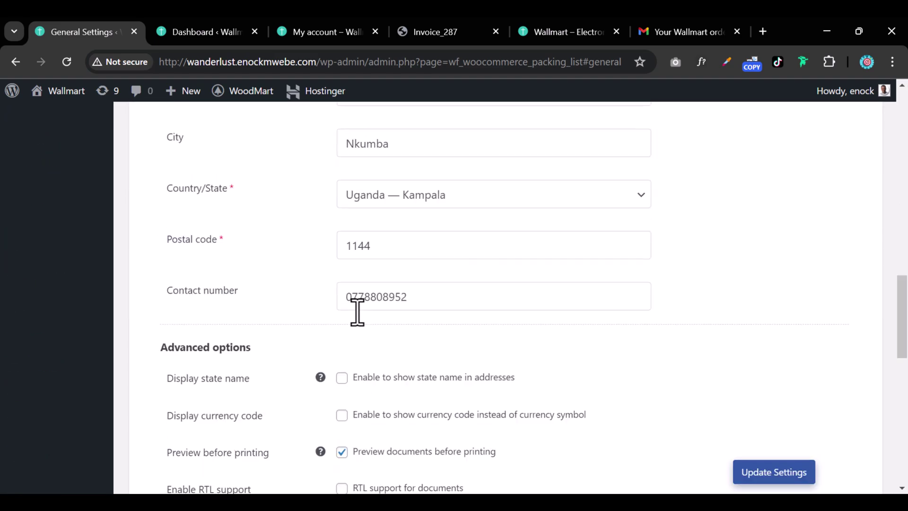
scroll(356, 312, "up", 8)
scroll(356, 312, "up", 10)
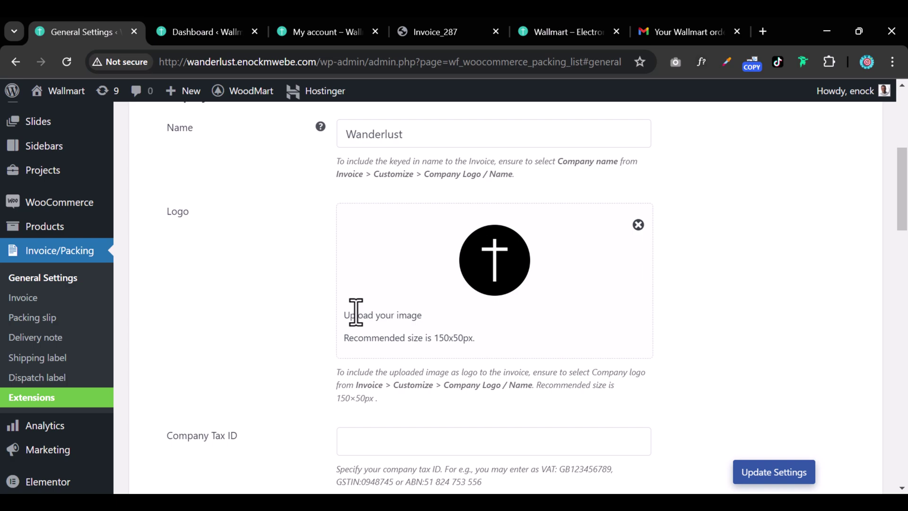
scroll(355, 310, "down", 8)
scroll(354, 313, "down", 3)
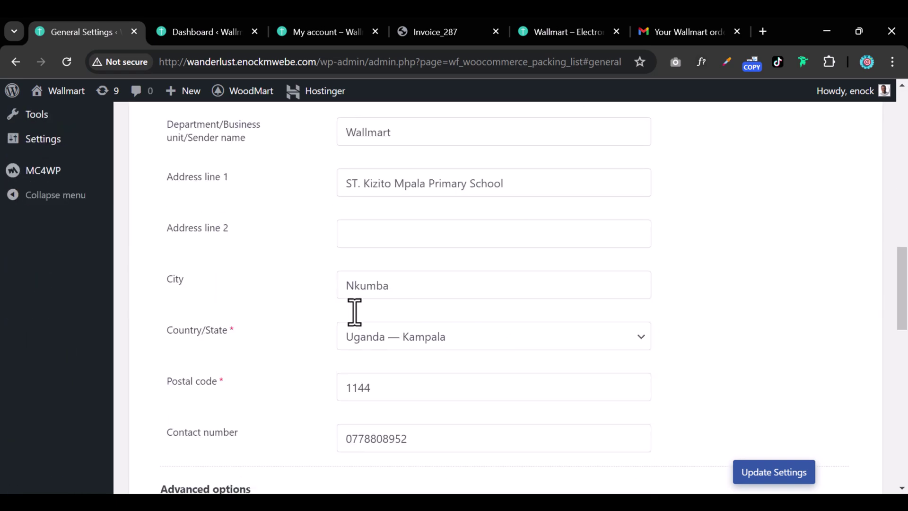
scroll(355, 320, "up", 12)
scroll(356, 312, "up", 3)
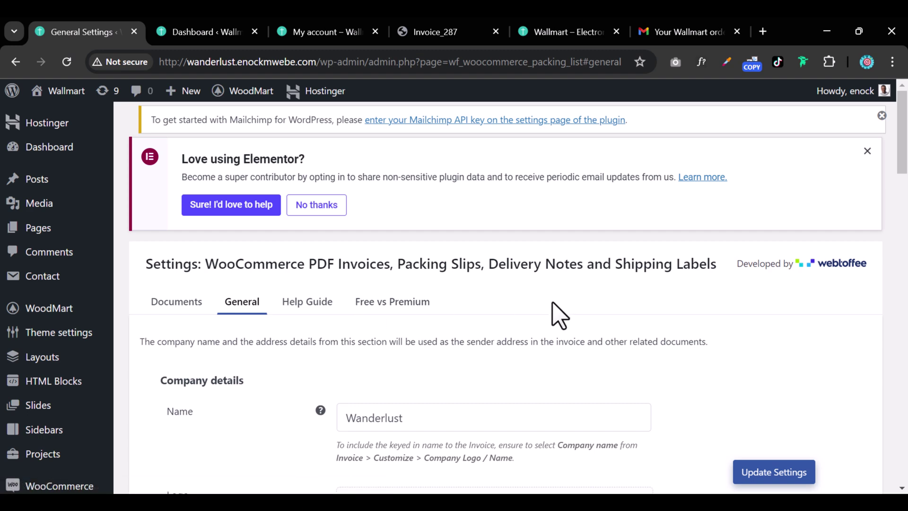
scroll(567, 305, "down", 10)
scroll(566, 307, "down", 5)
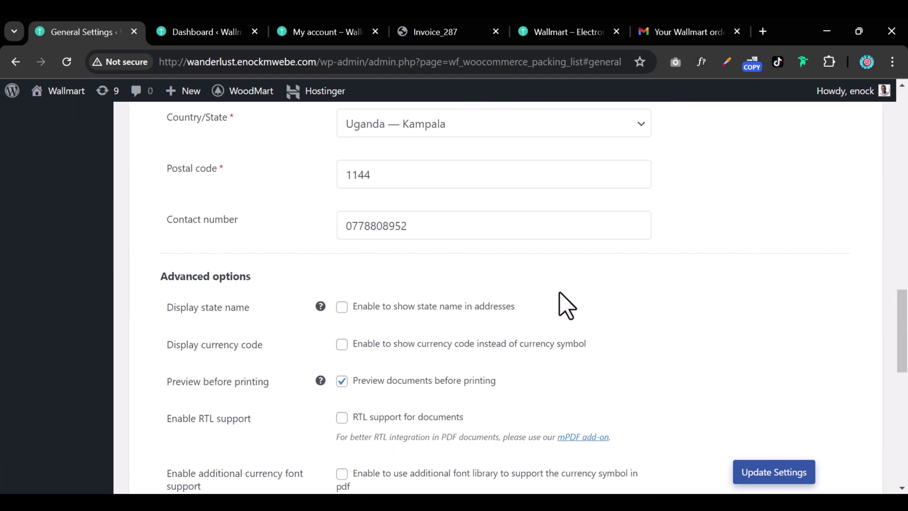
scroll(567, 305, "down", 5)
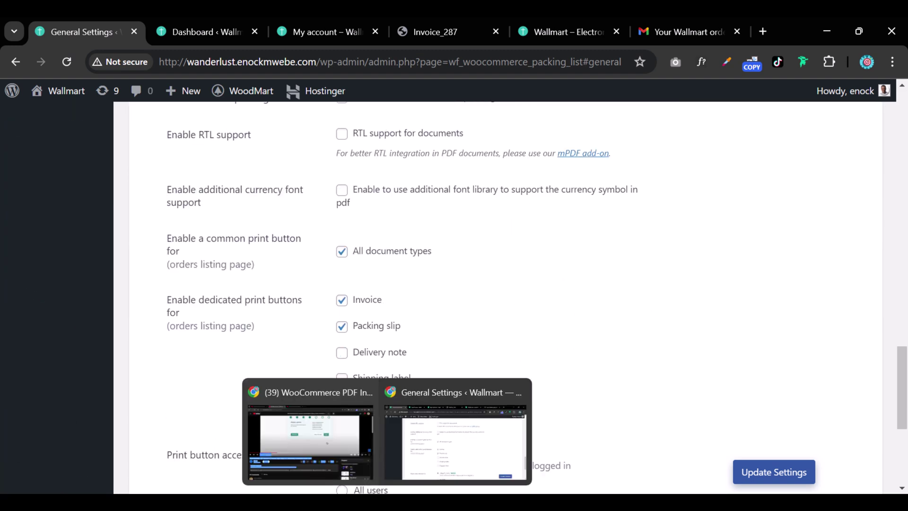